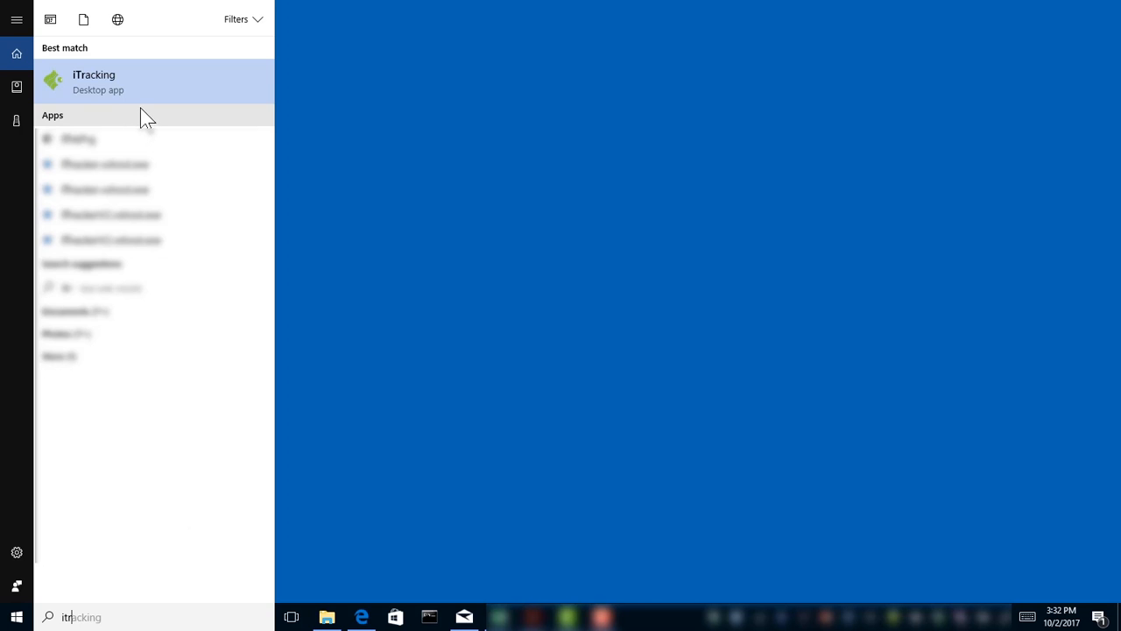
Step: Launch iTracking and create a new study named Test1 with the description "Sample data"
click(140, 99)
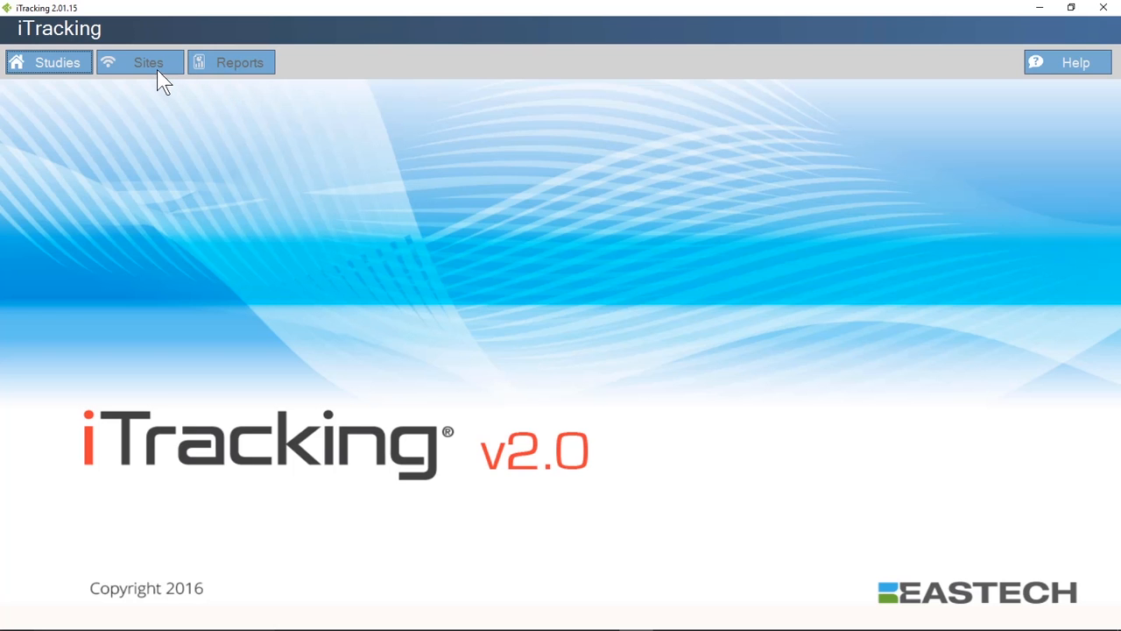
click(55, 68)
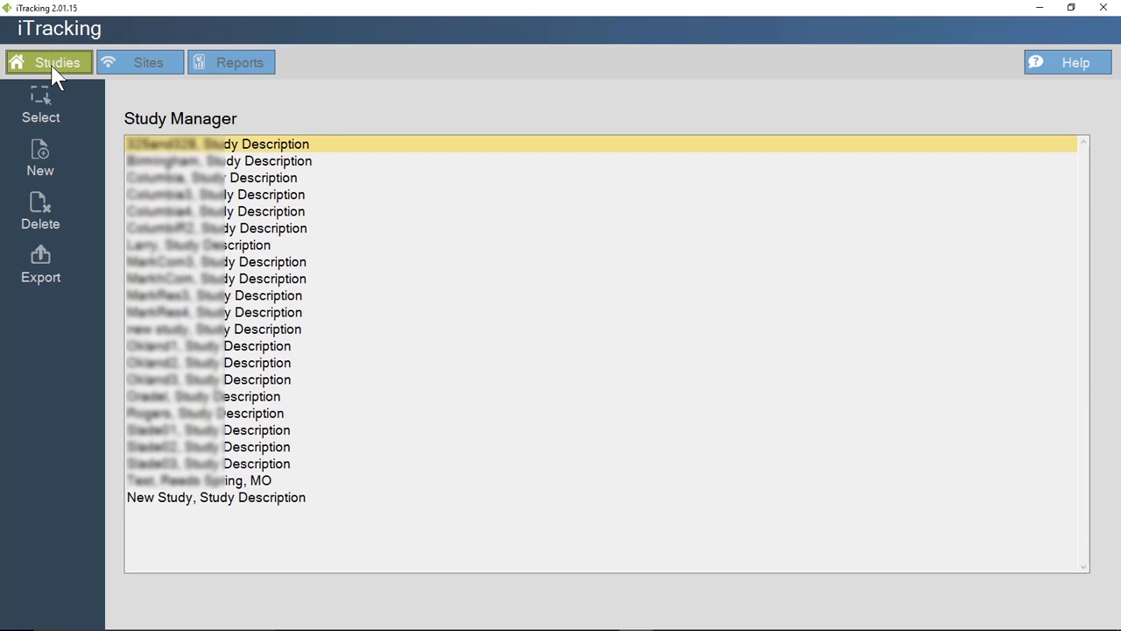
click(41, 156)
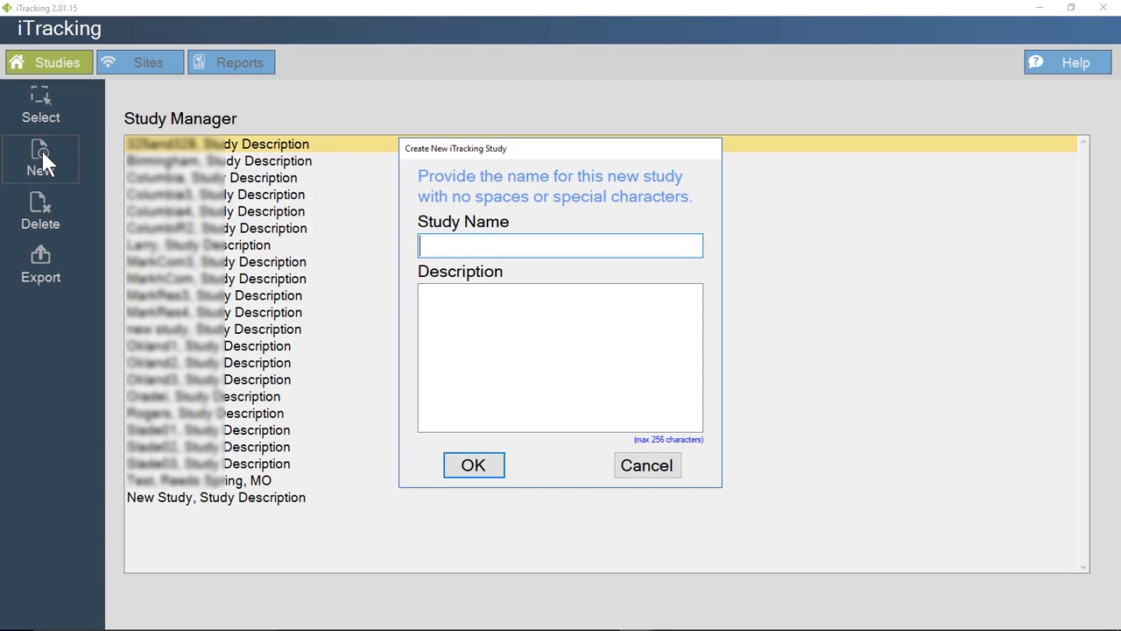
text(Test1)
click(458, 308)
text(Samp)
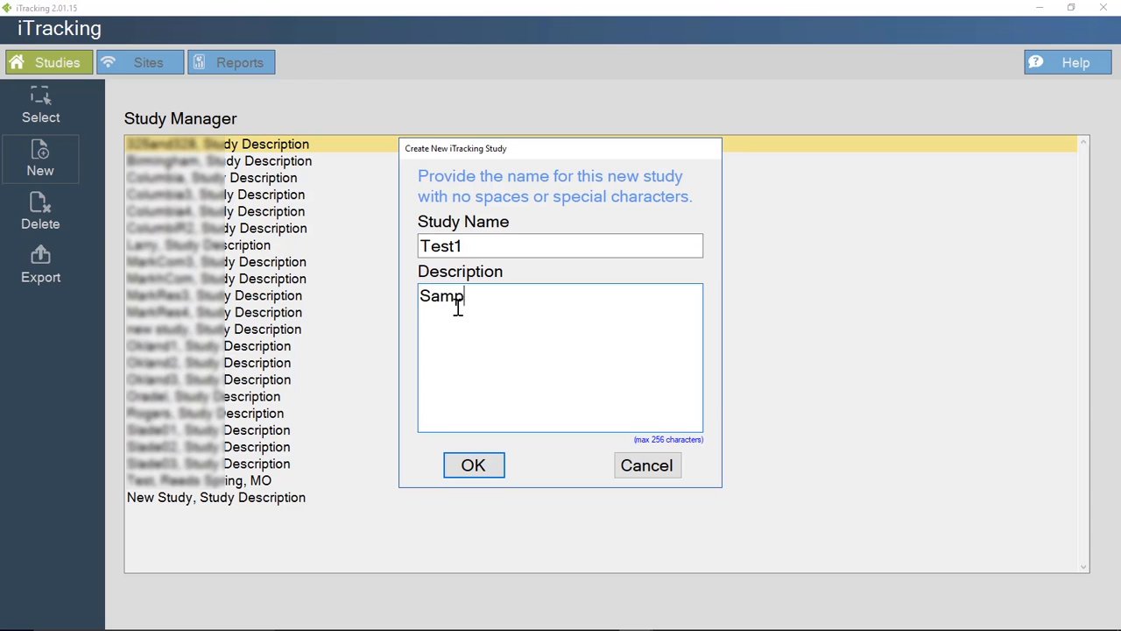
text(le data)
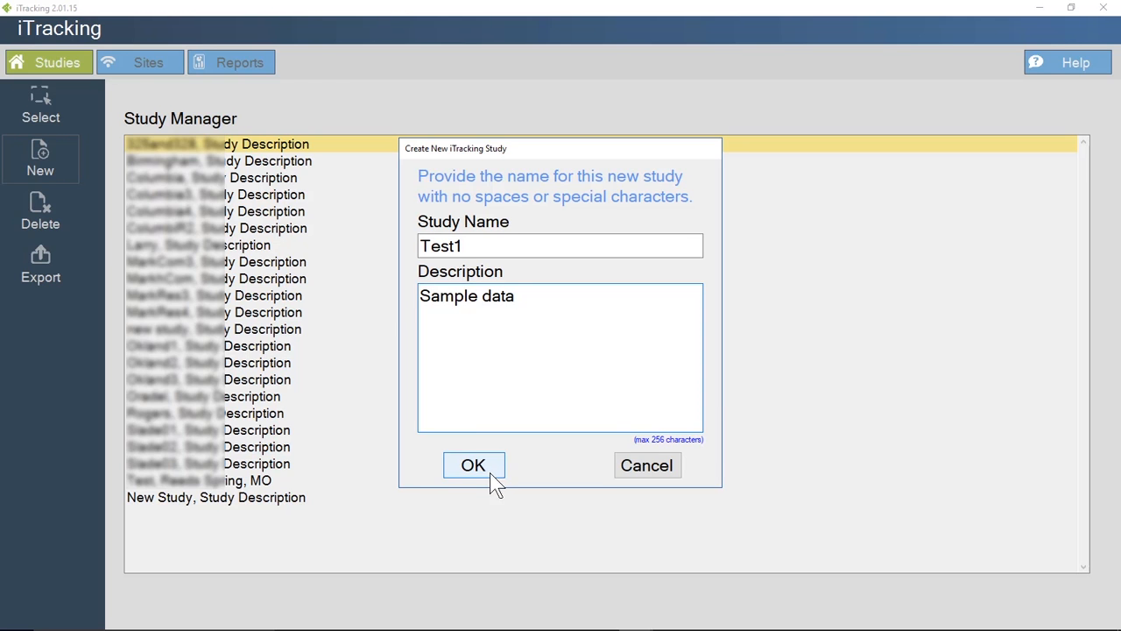
click(484, 468)
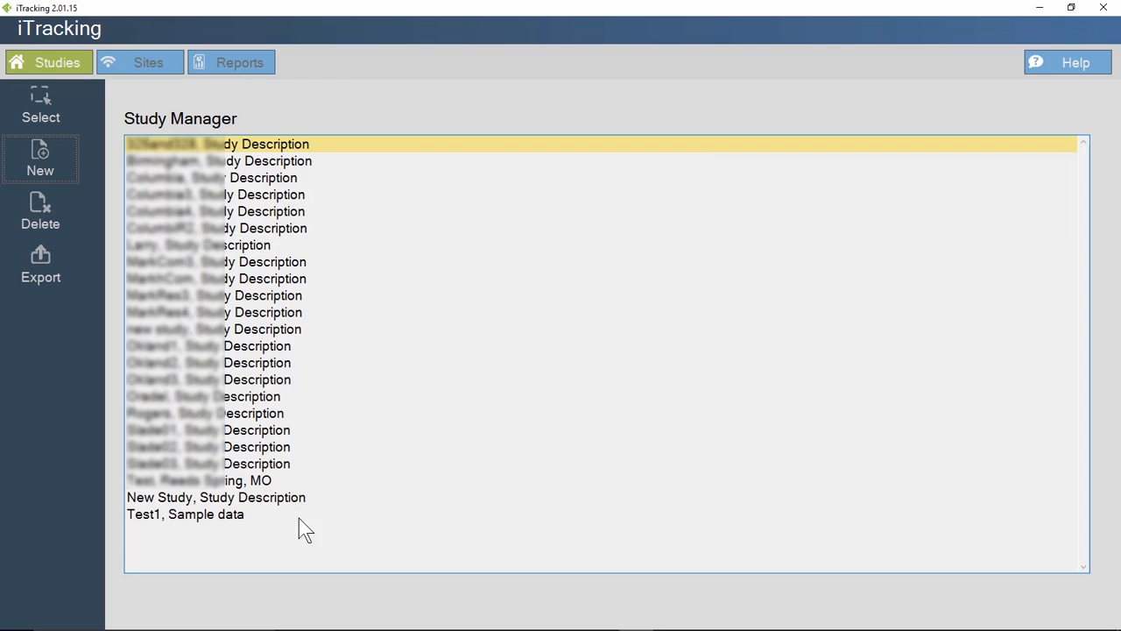
Step: Open the Test1 study and import Rain.csv and Site001.csv through Site005.csv from the SampleData folder into its site list
double_click(235, 515)
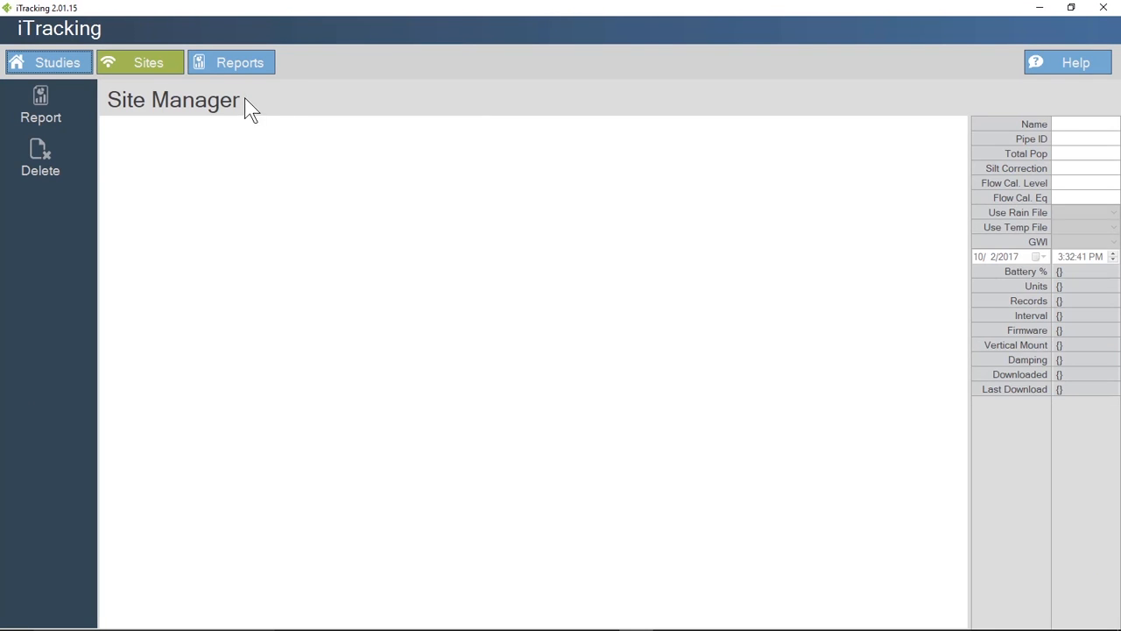
click(1095, 70)
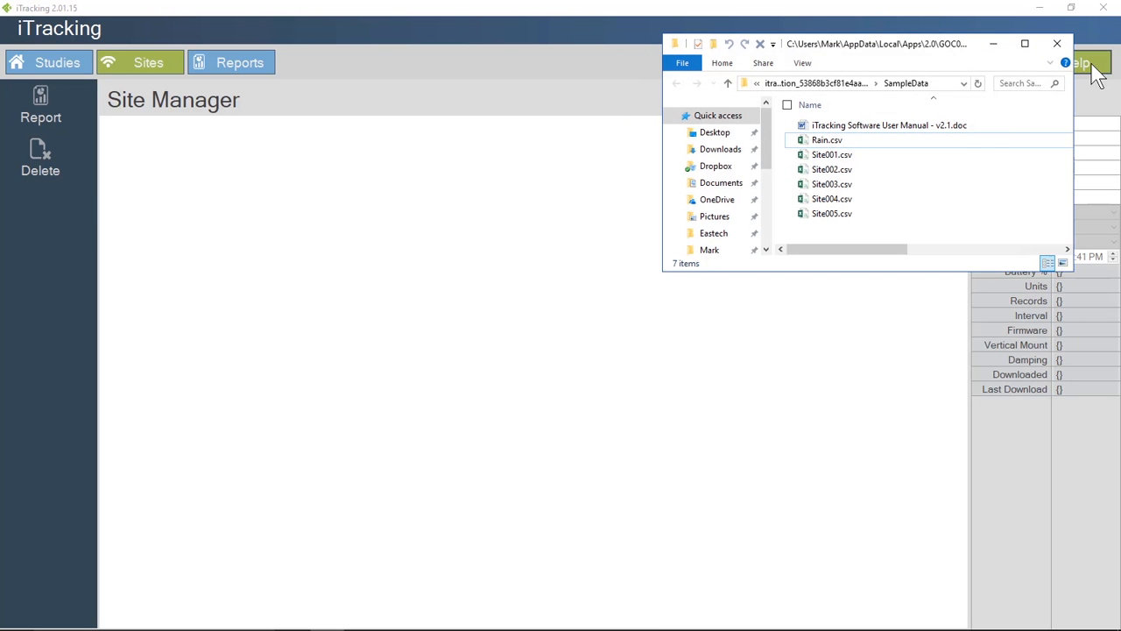
click(826, 142)
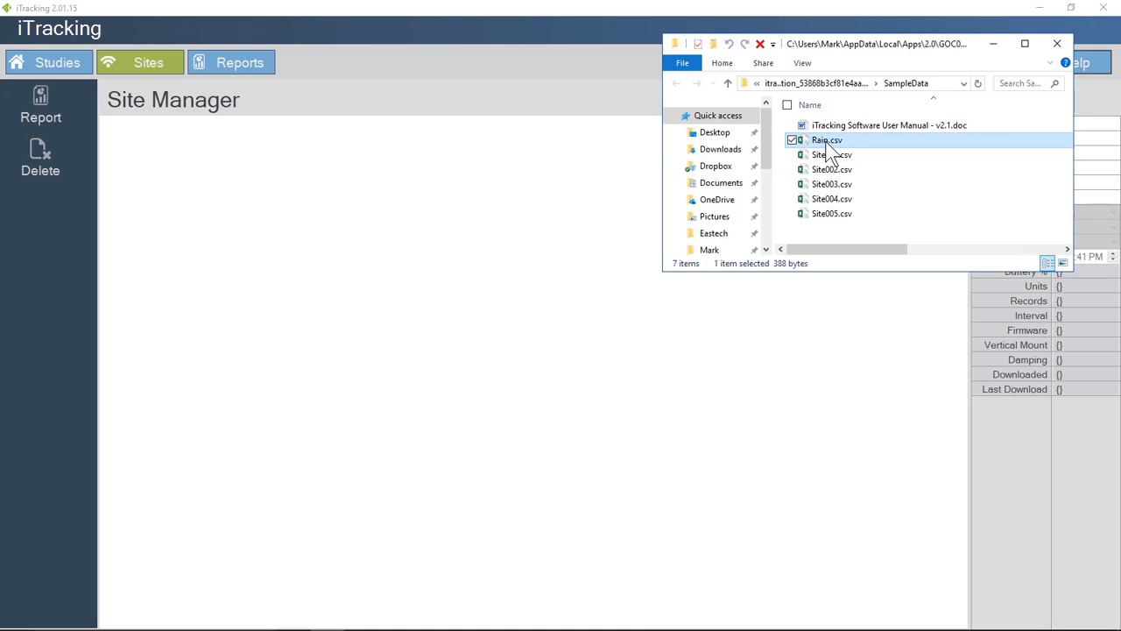
shift+click(820, 219)
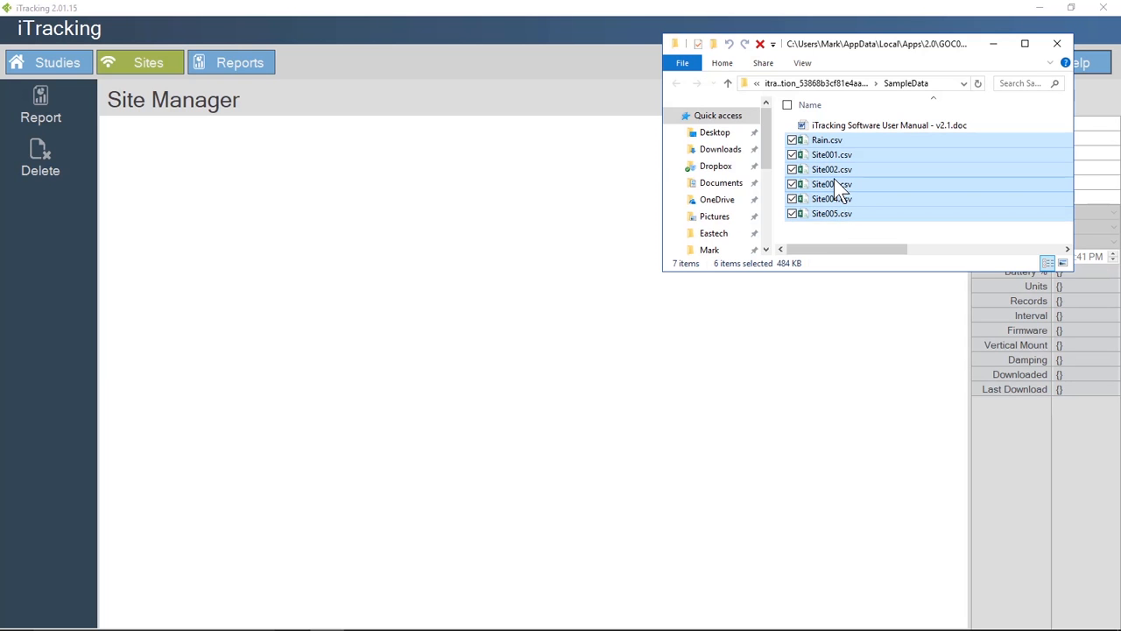
drag(834, 178, 419, 203)
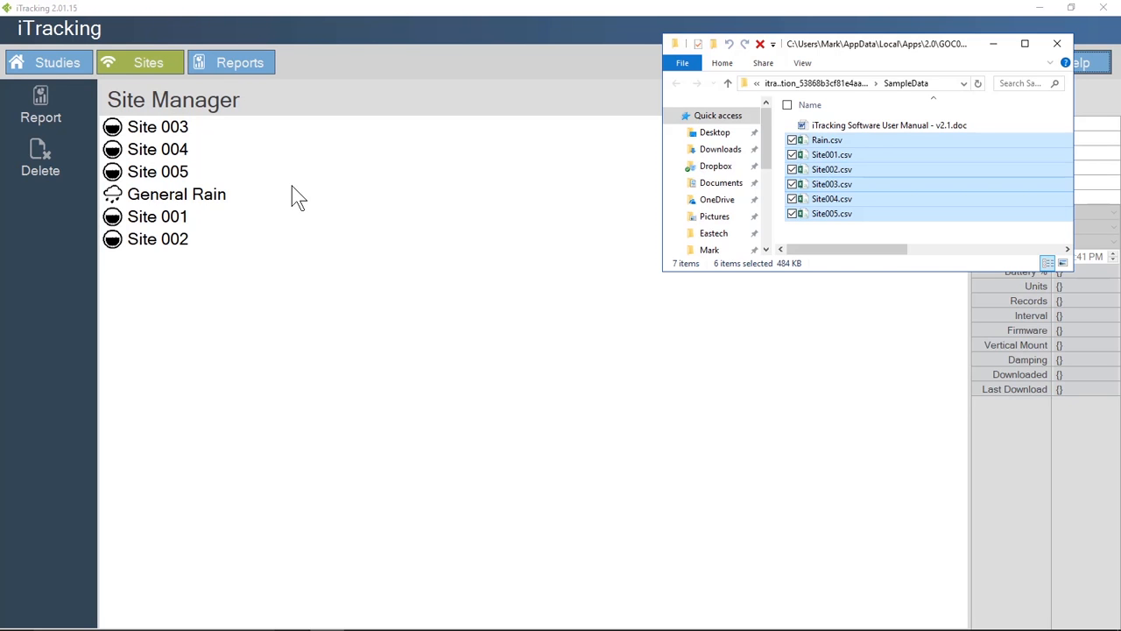
Step: Arrange the sites as a nested chain from Site 001 down through Sites 002, 003 and 004 to Site 005
click(160, 247)
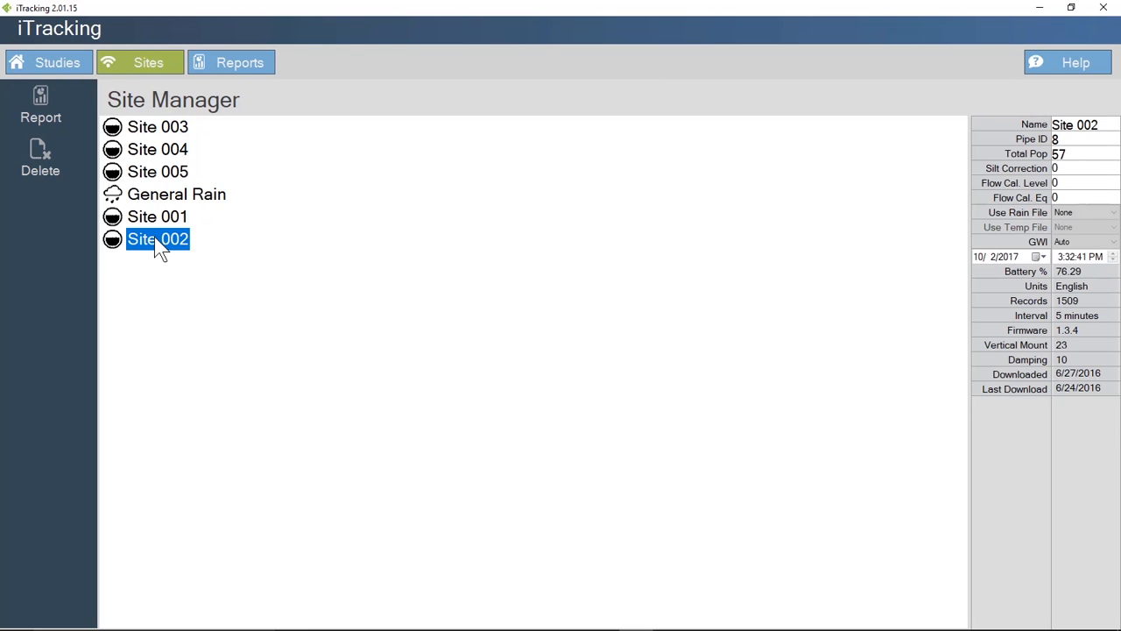
drag(161, 223, 216, 244)
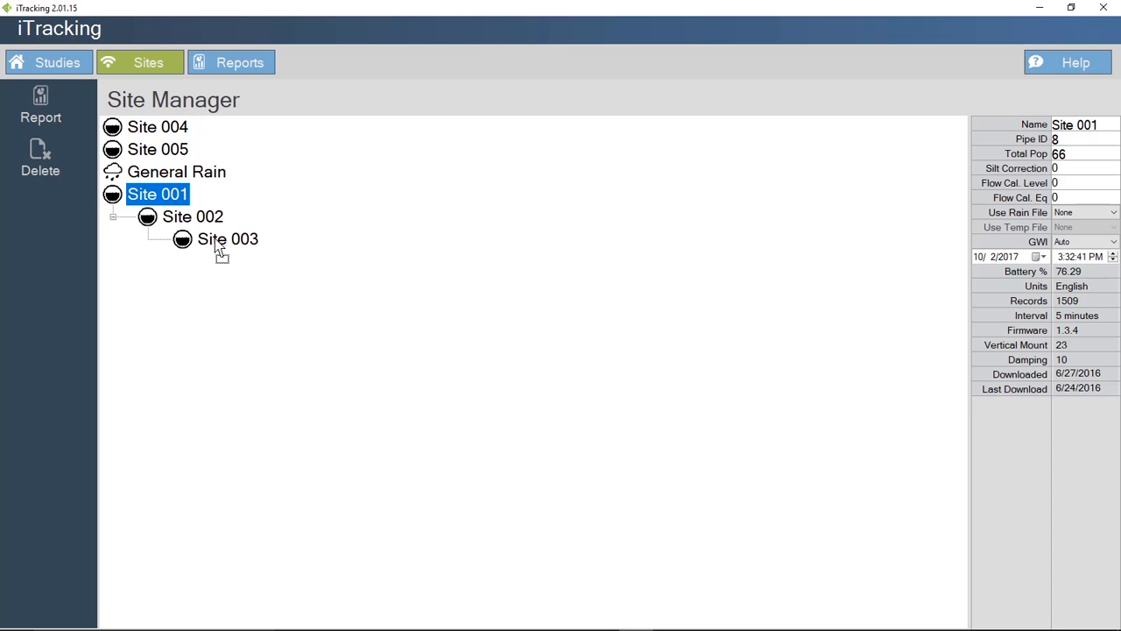
drag(171, 133, 232, 252)
click(171, 125)
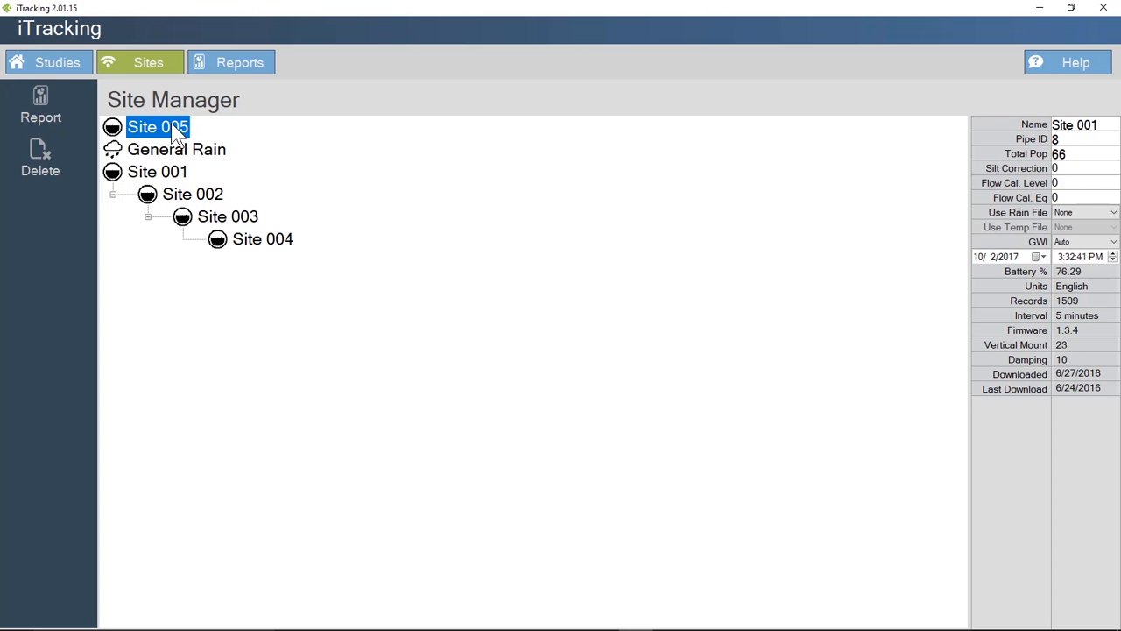
drag(173, 124, 260, 245)
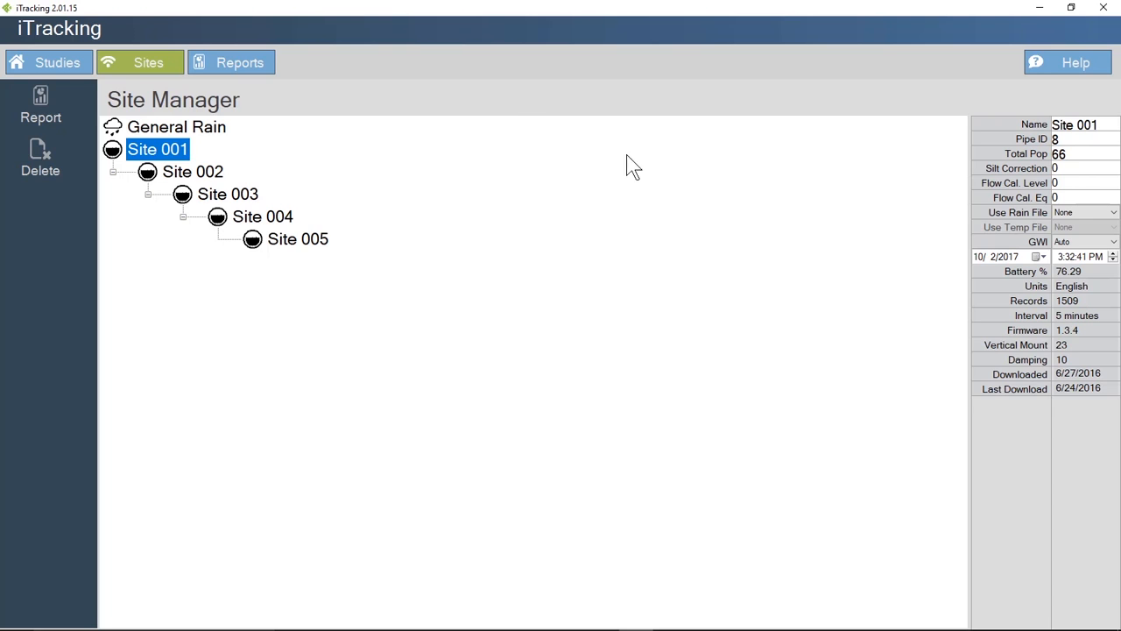
Step: Set Site 001 to use the General rain file and look through its GWI options, keeping Auto
click(211, 133)
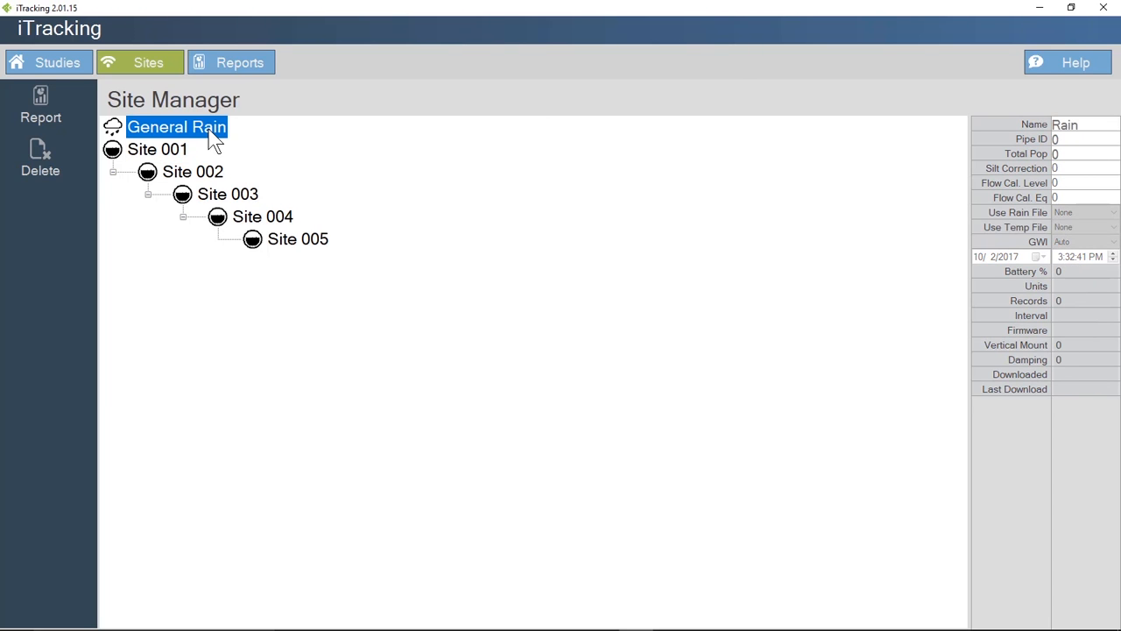
click(142, 150)
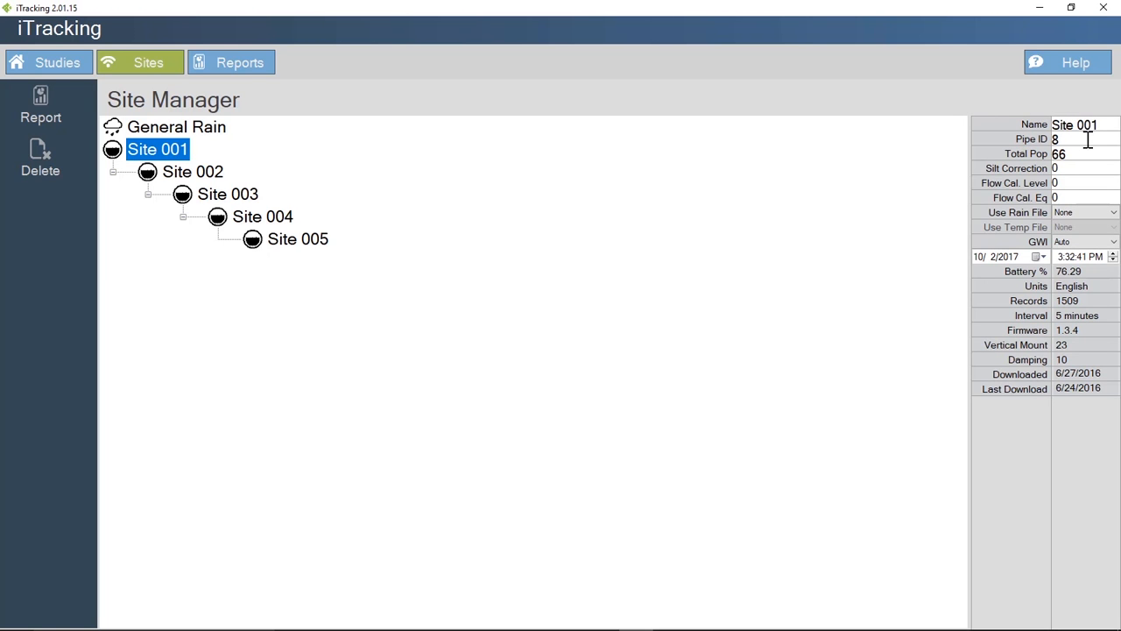
double_click(1066, 154)
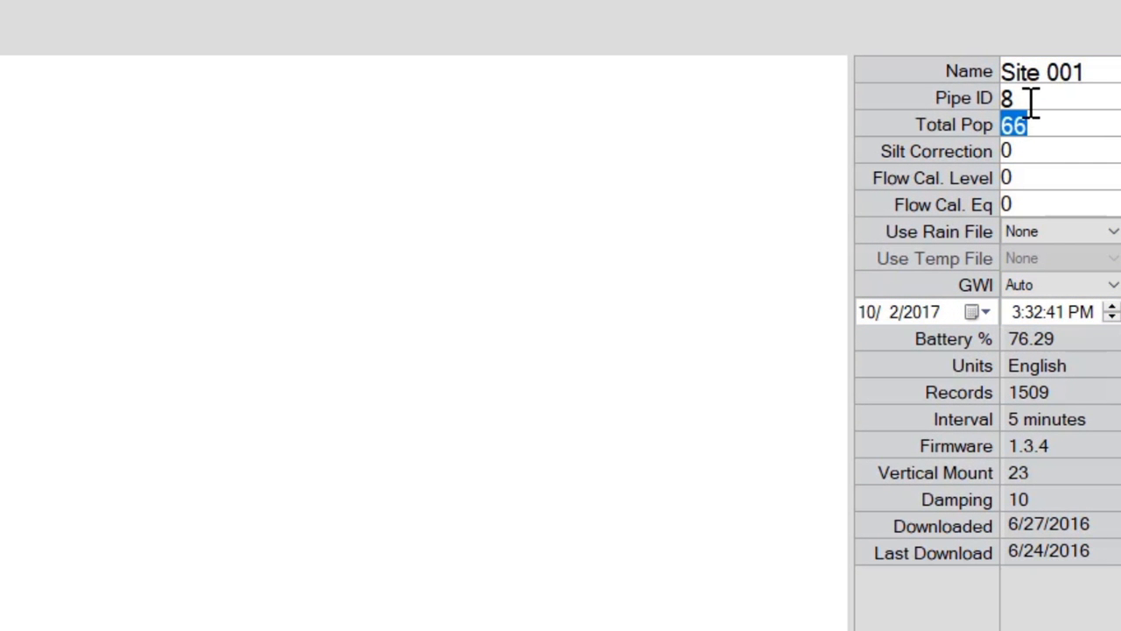
double_click(1031, 100)
click(1102, 232)
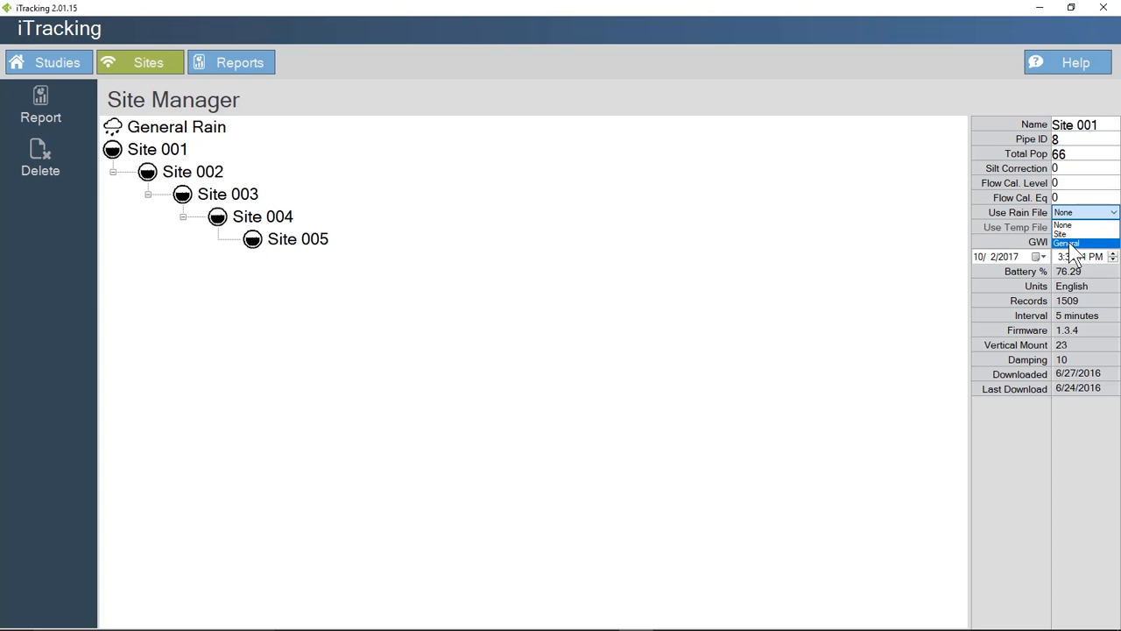
click(1070, 244)
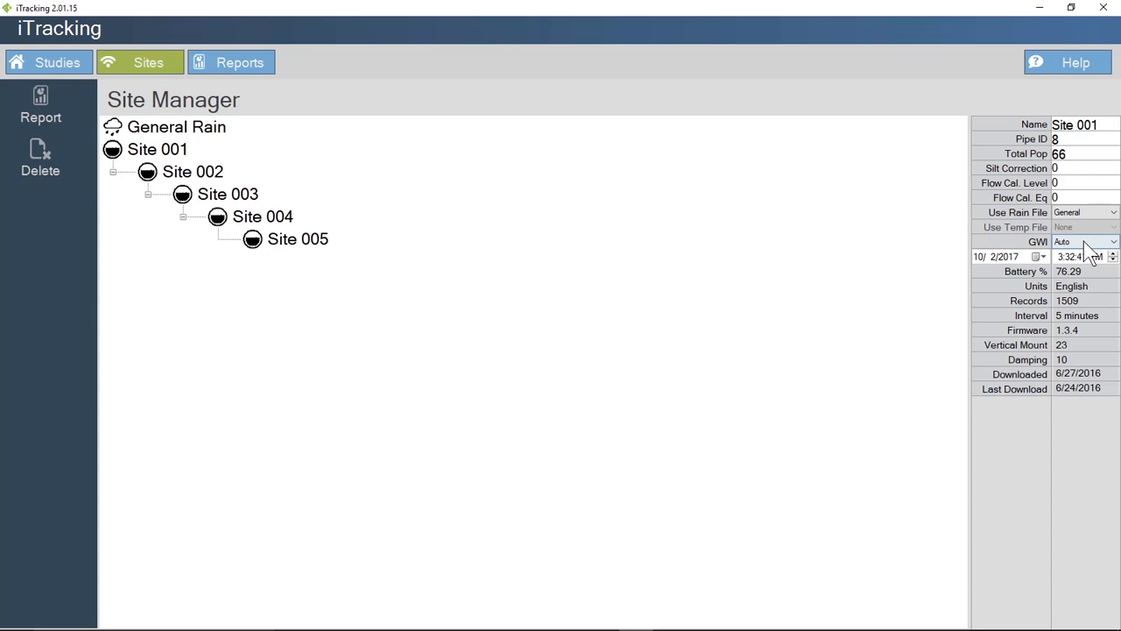
click(1085, 241)
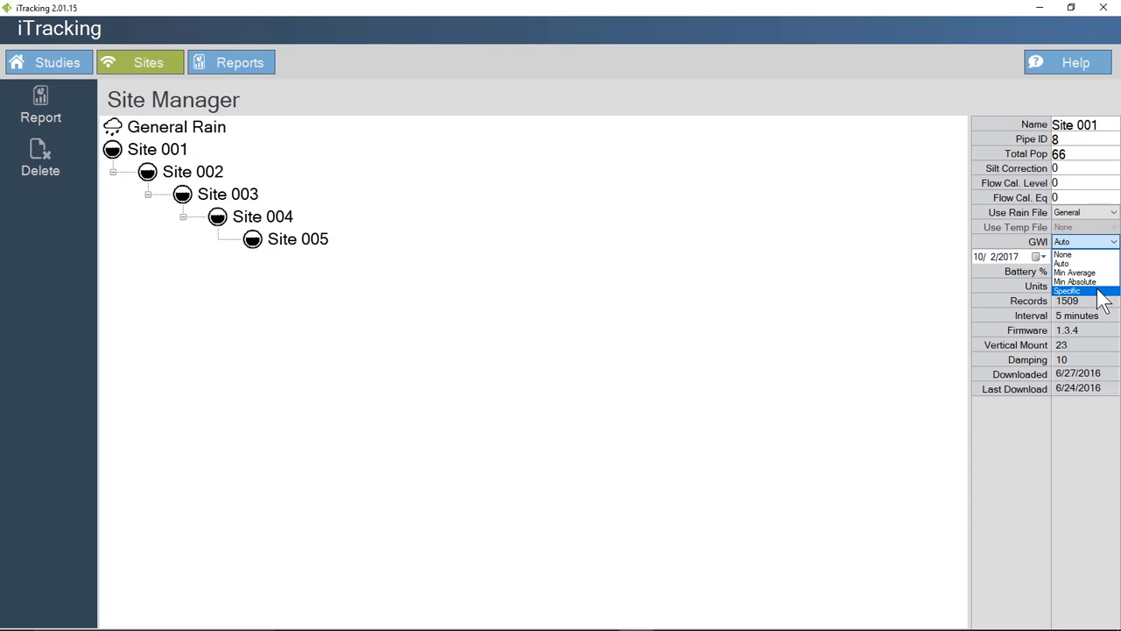
click(1045, 291)
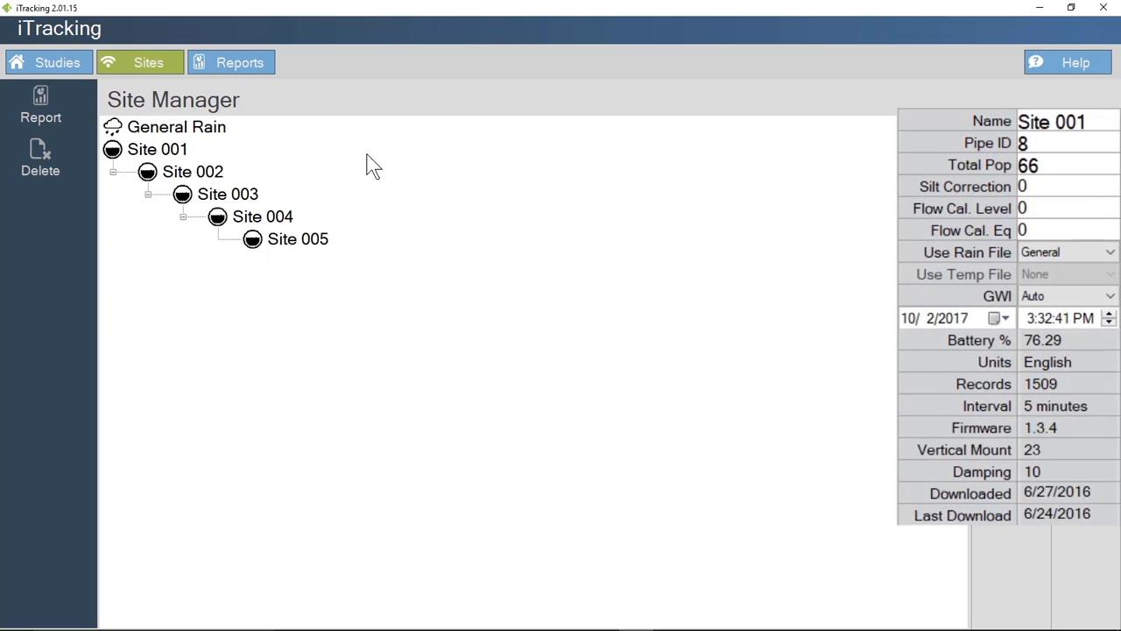
Step: Review the properties of Sites 002 to 004 and set Site 005 to use the General rain file
click(211, 171)
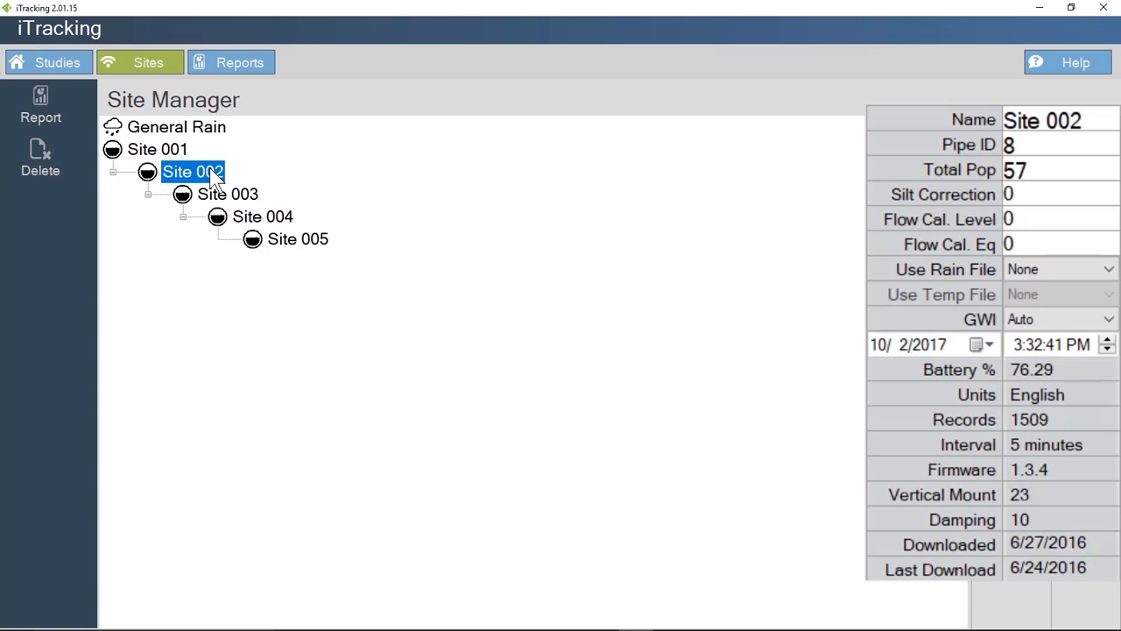
click(235, 197)
click(261, 218)
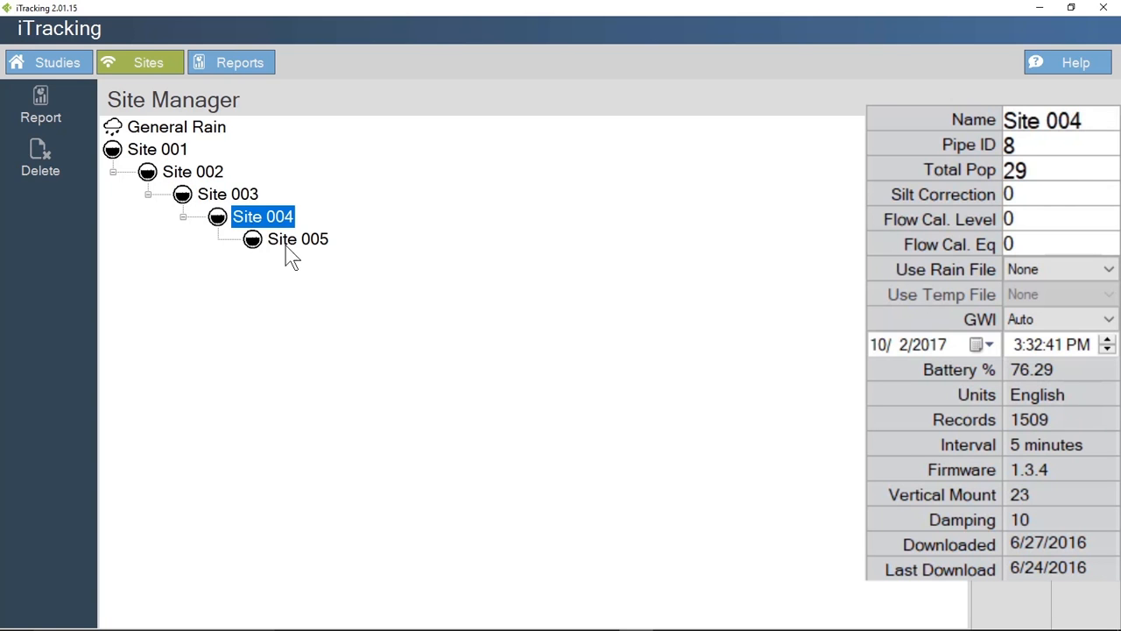
click(286, 247)
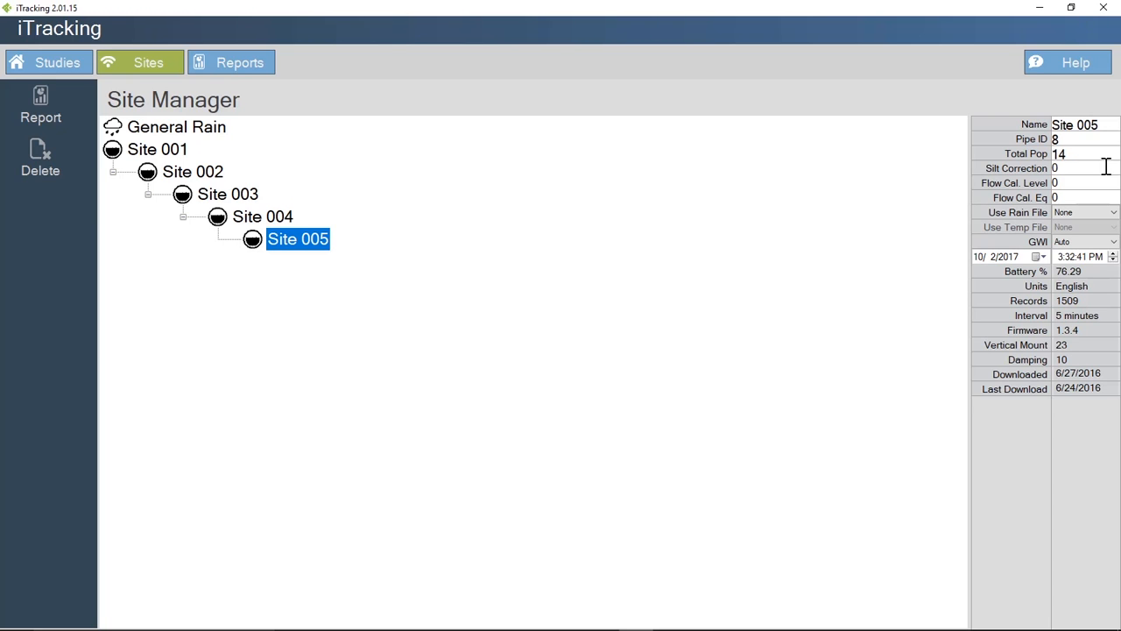
click(1113, 216)
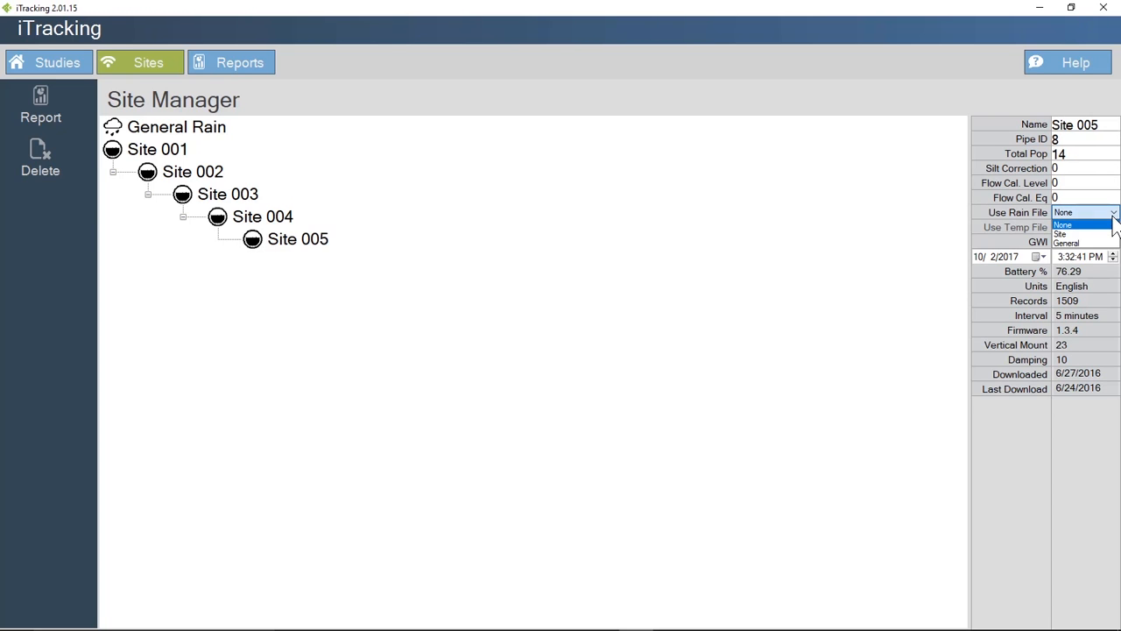
click(1091, 244)
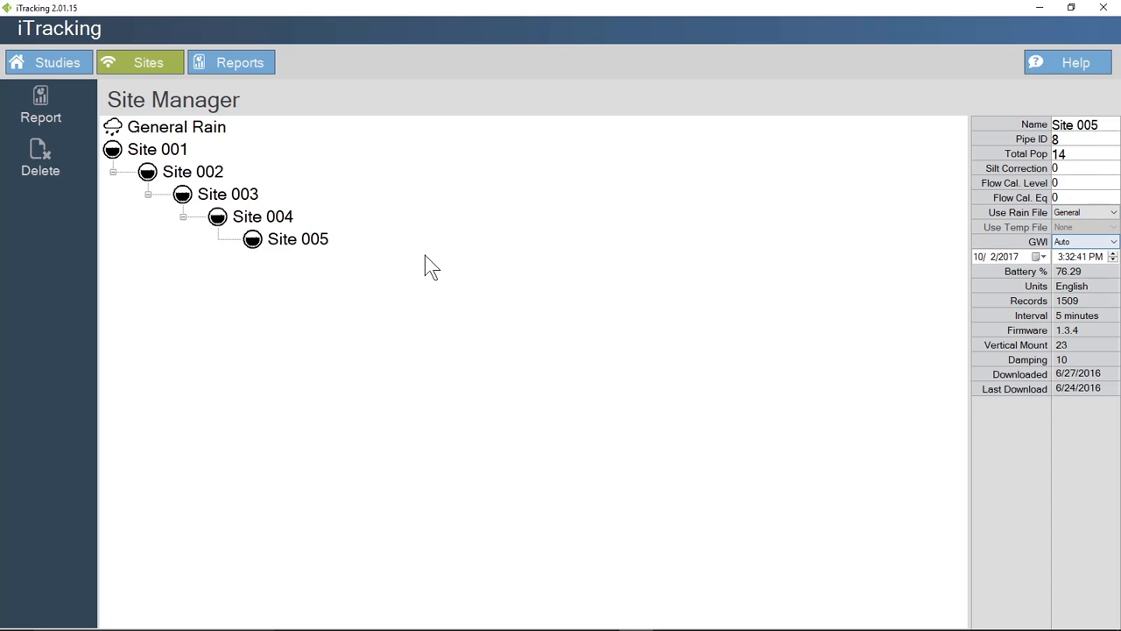
Step: Set Site 004 and Site 003 to use the General rain file
click(223, 220)
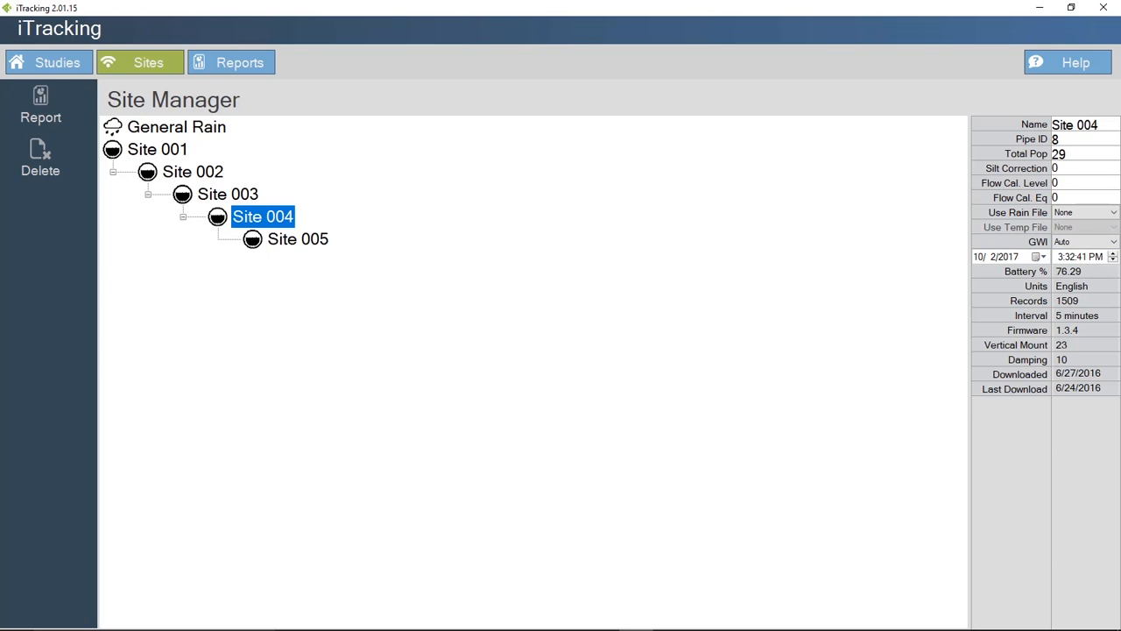
click(1113, 214)
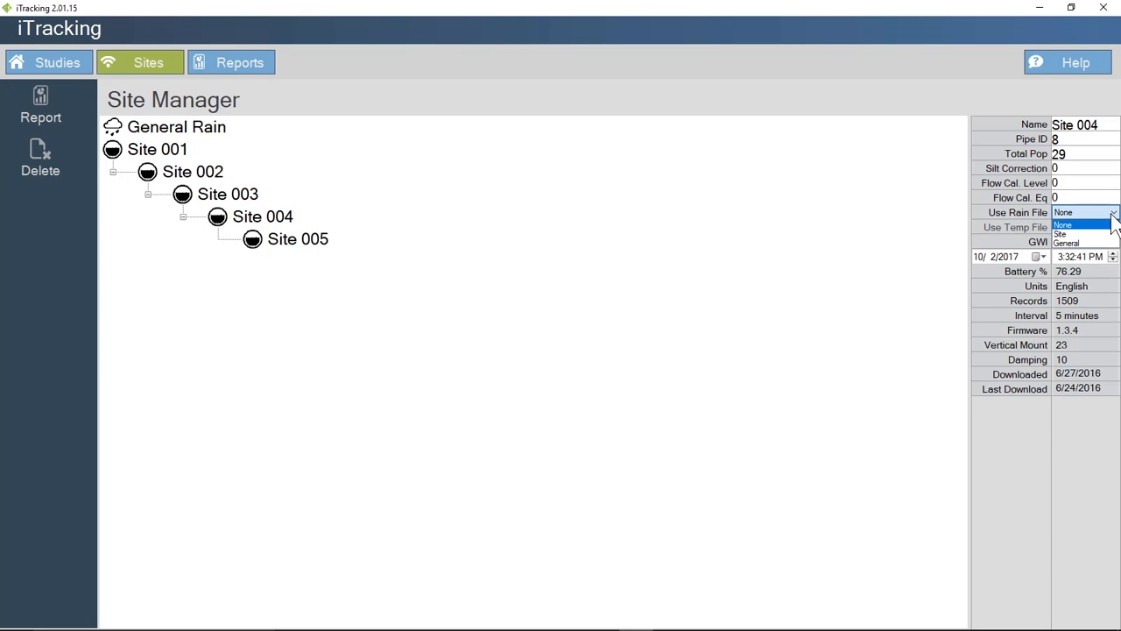
click(1093, 244)
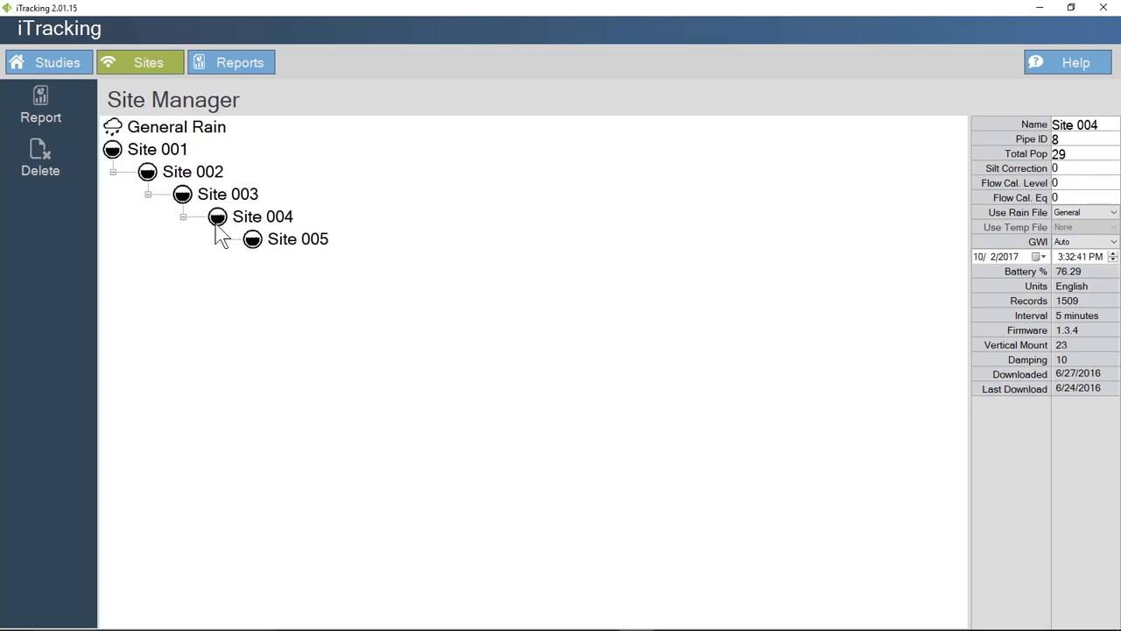
click(240, 201)
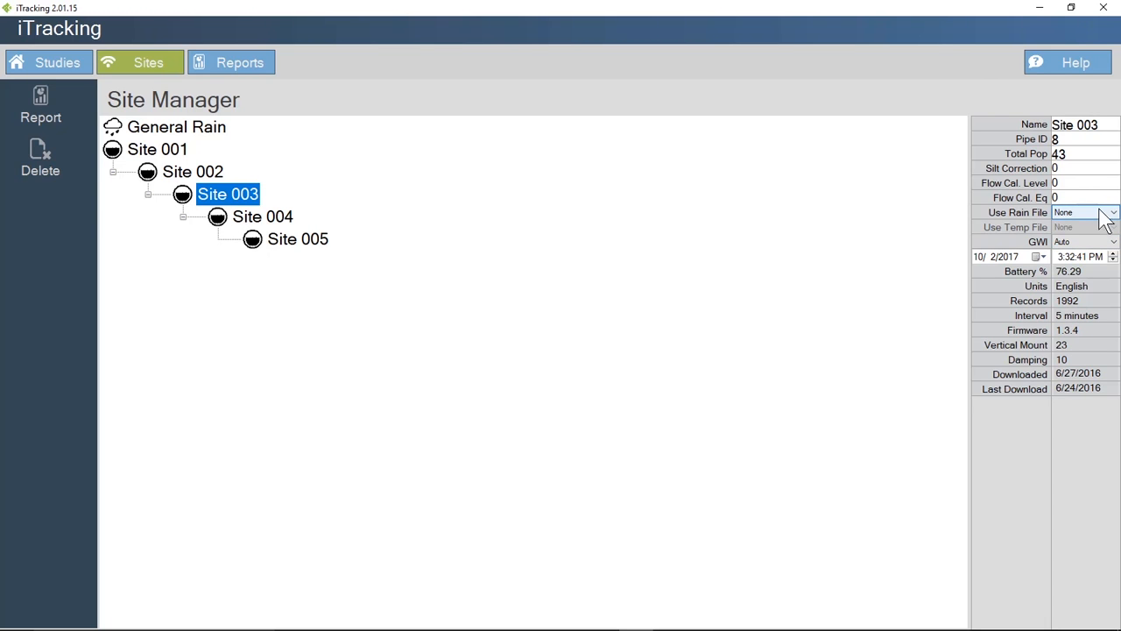
click(1095, 212)
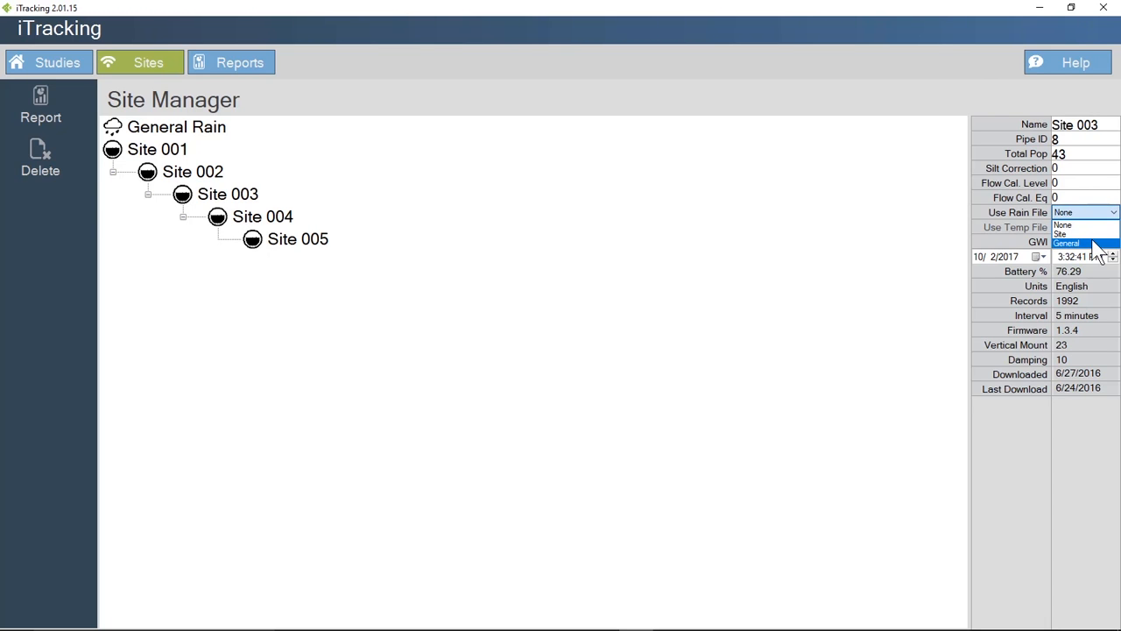
click(1094, 243)
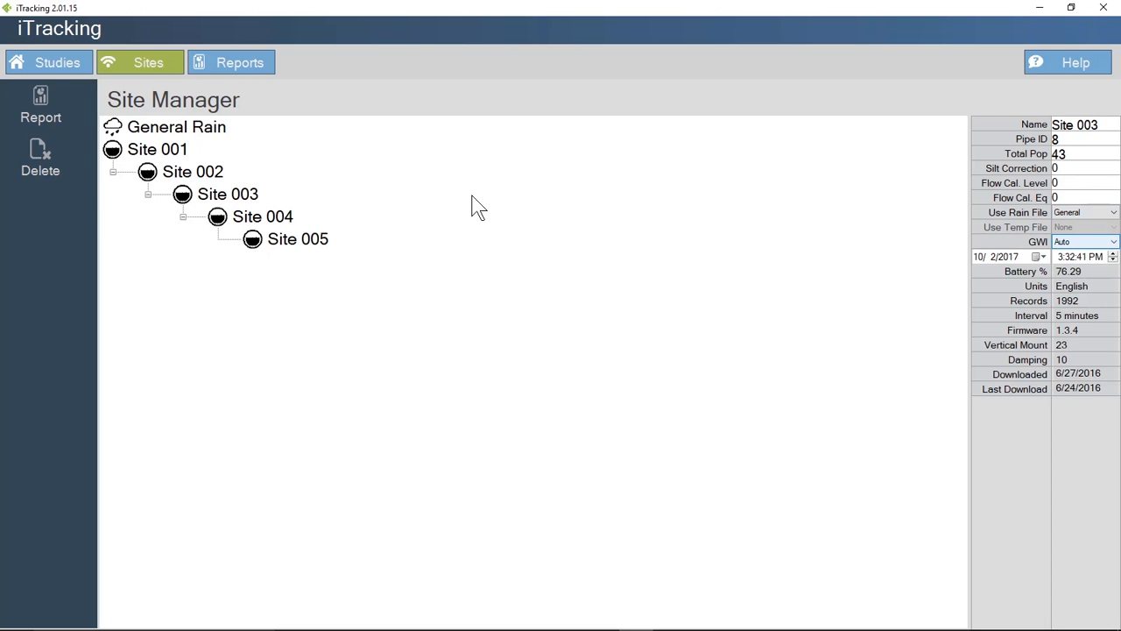
Step: Set Site 002 to use the General rain file and check the rain file setting of Site 001
click(193, 178)
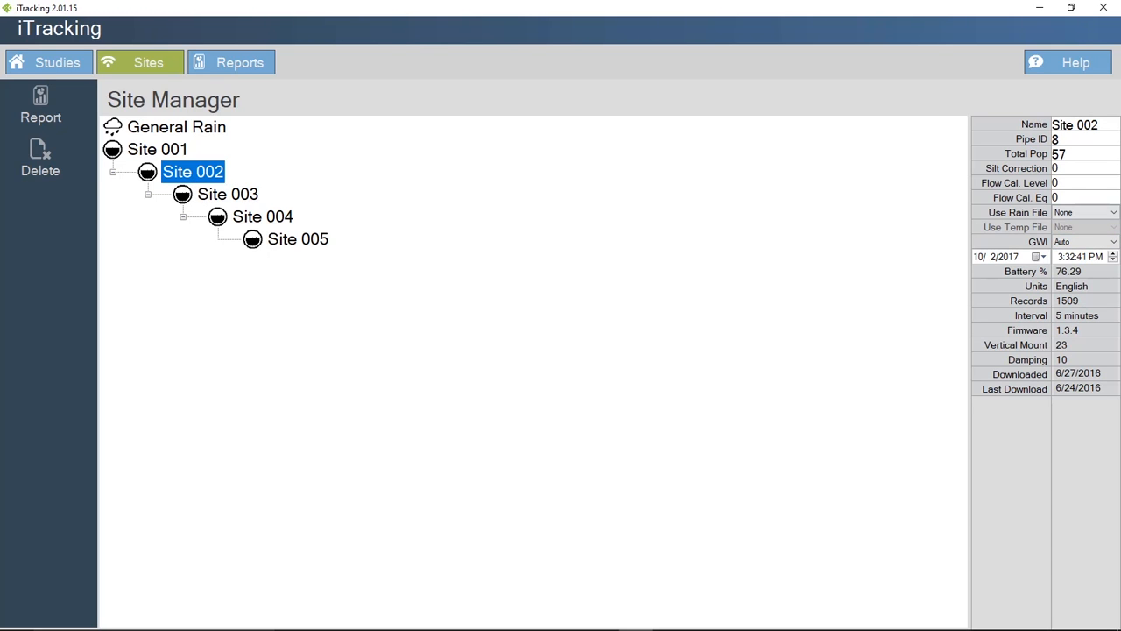
click(1105, 213)
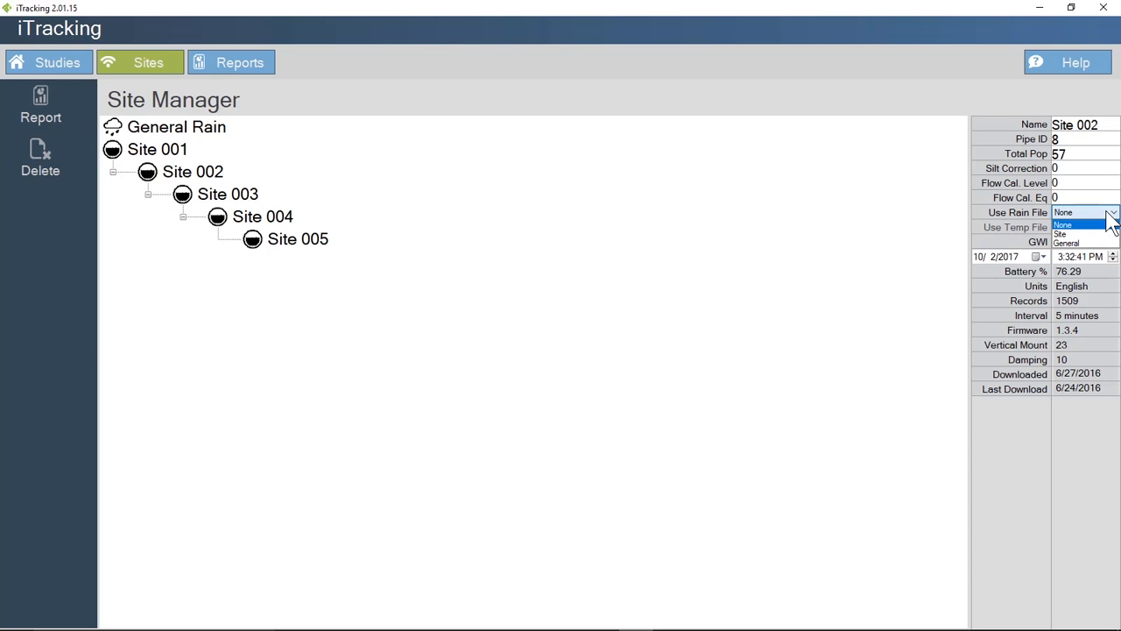
click(1093, 243)
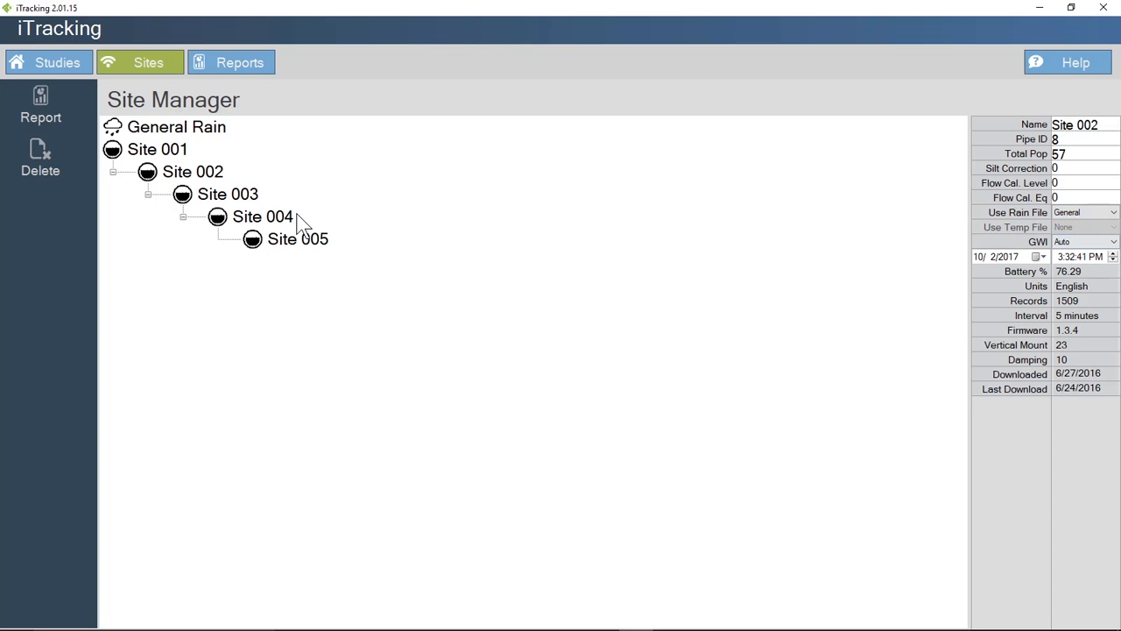
click(154, 153)
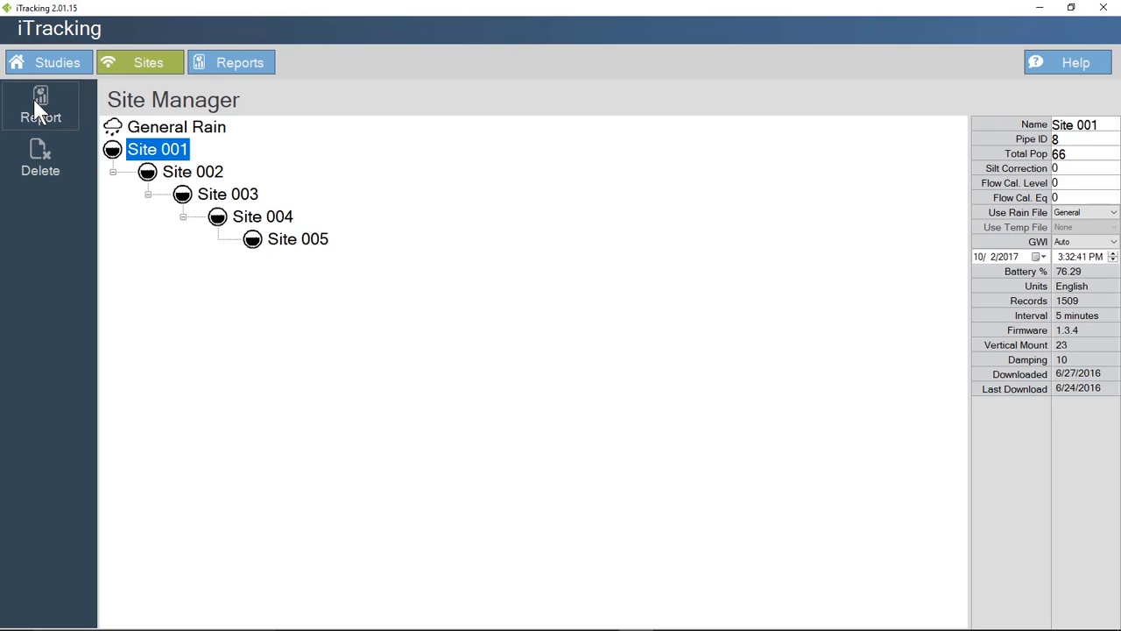
Step: Open the report settings and check the selectable start and end dates in their calendars
click(246, 70)
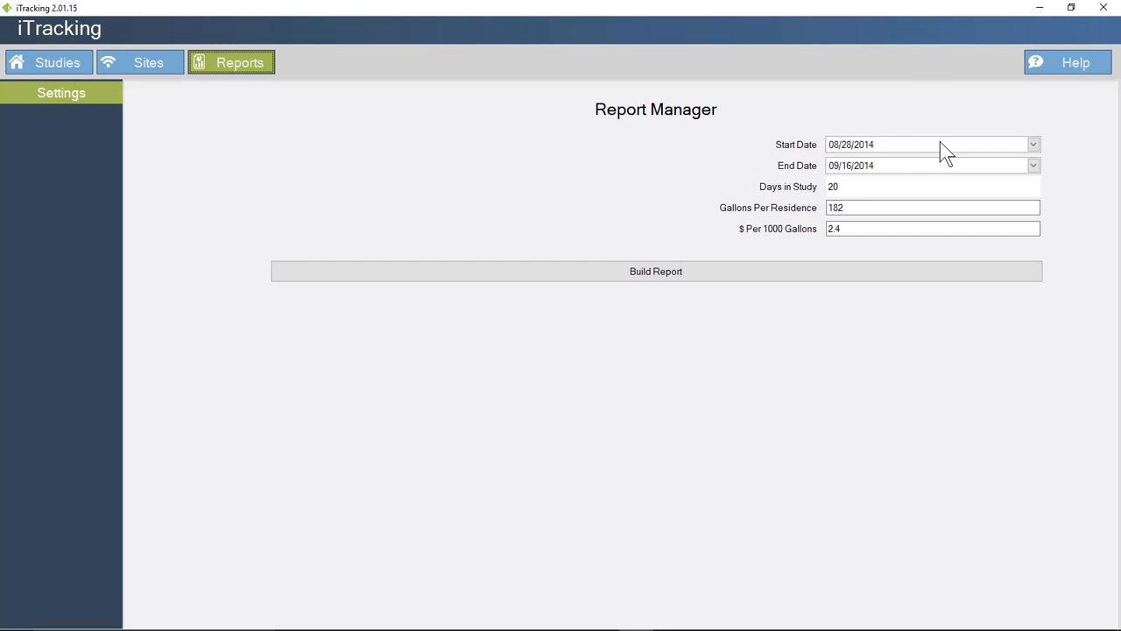
click(1034, 144)
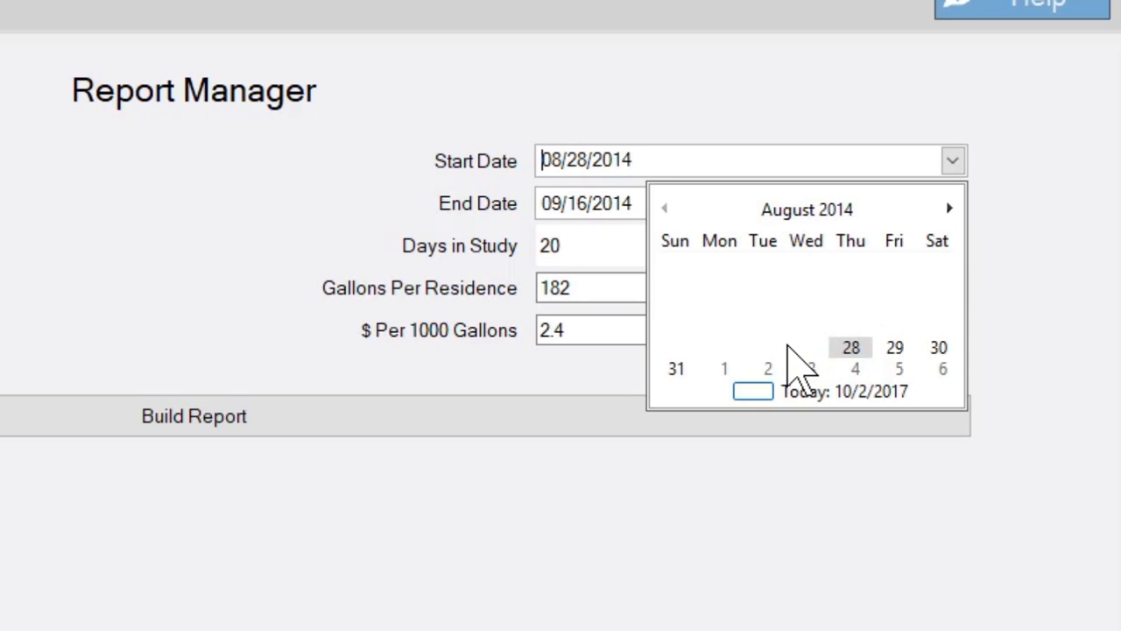
click(1013, 204)
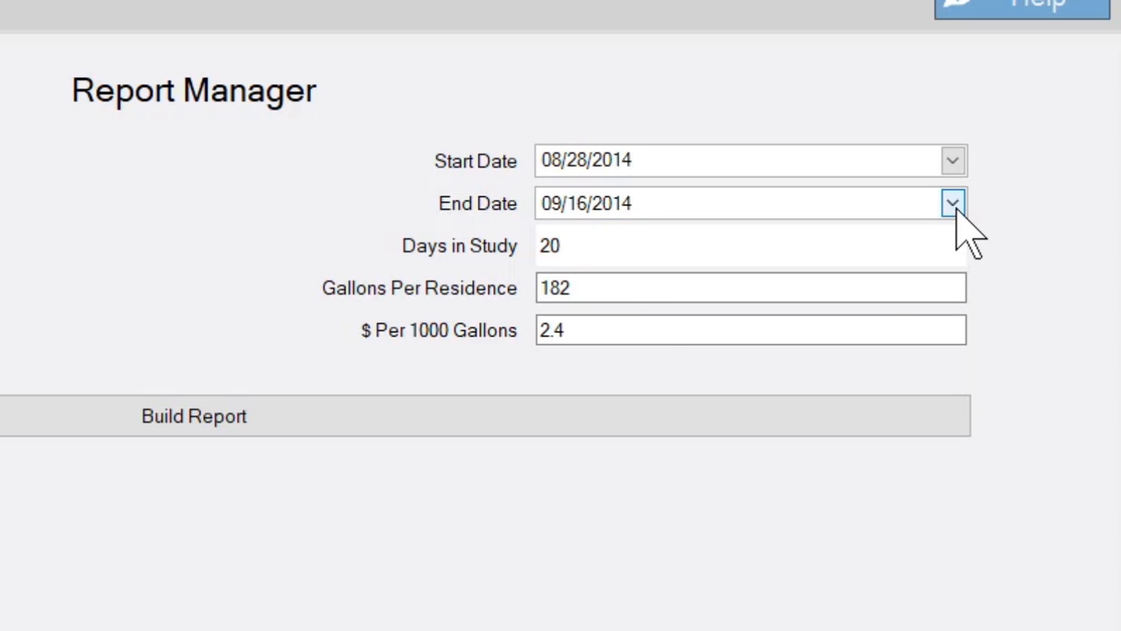
click(952, 204)
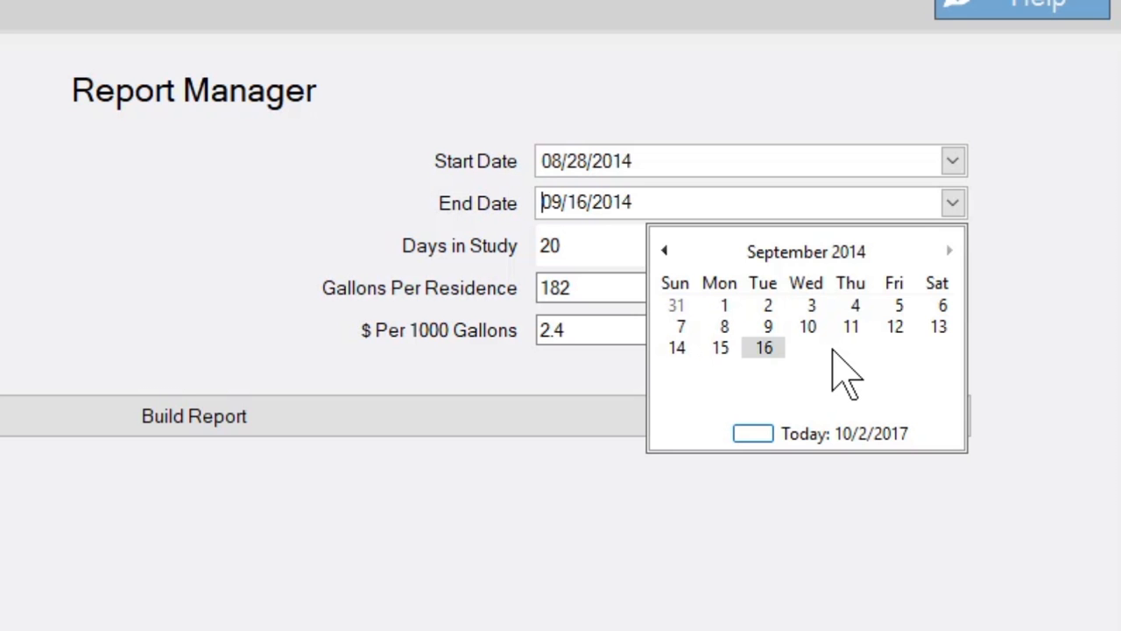
click(1008, 234)
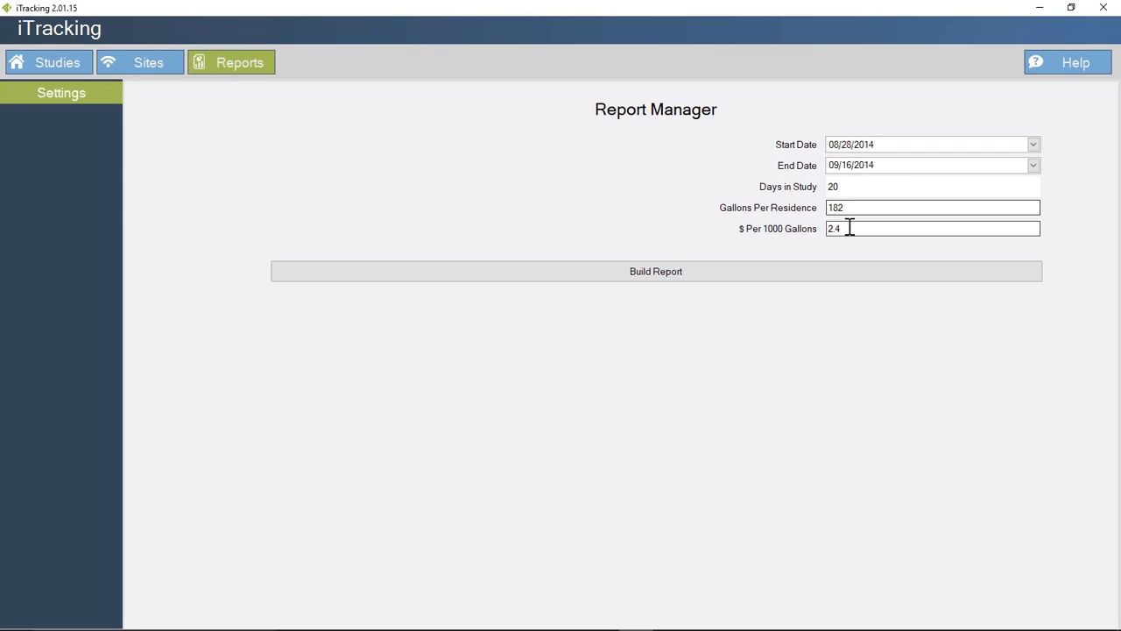
Step: Set the cost per 1000 gallons to 2.8 and build the report
click(843, 209)
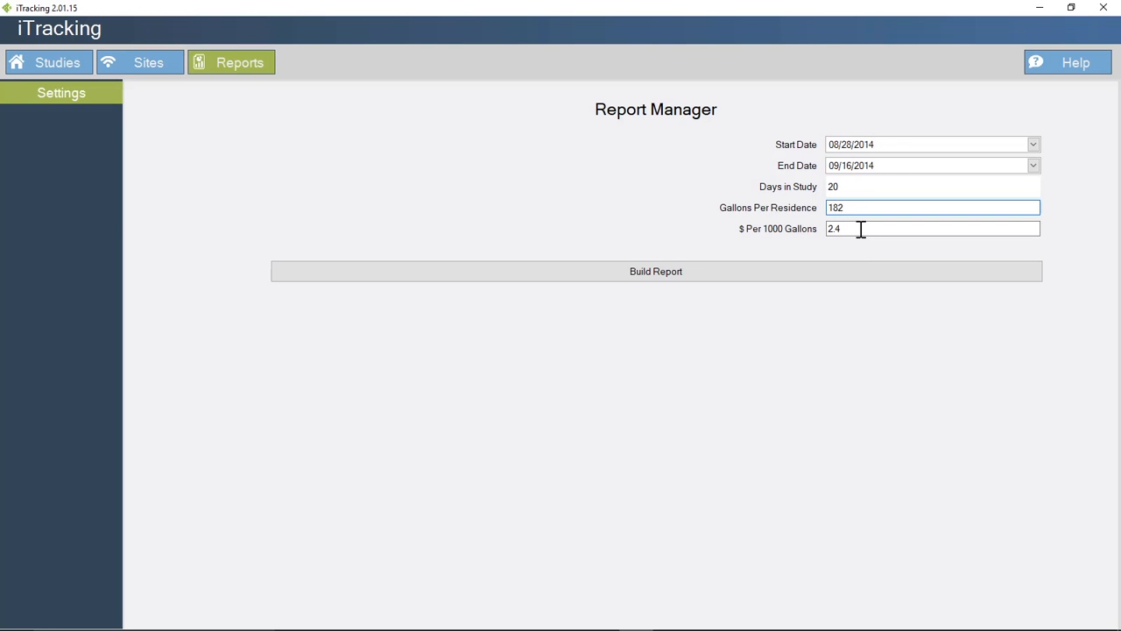
click(861, 229)
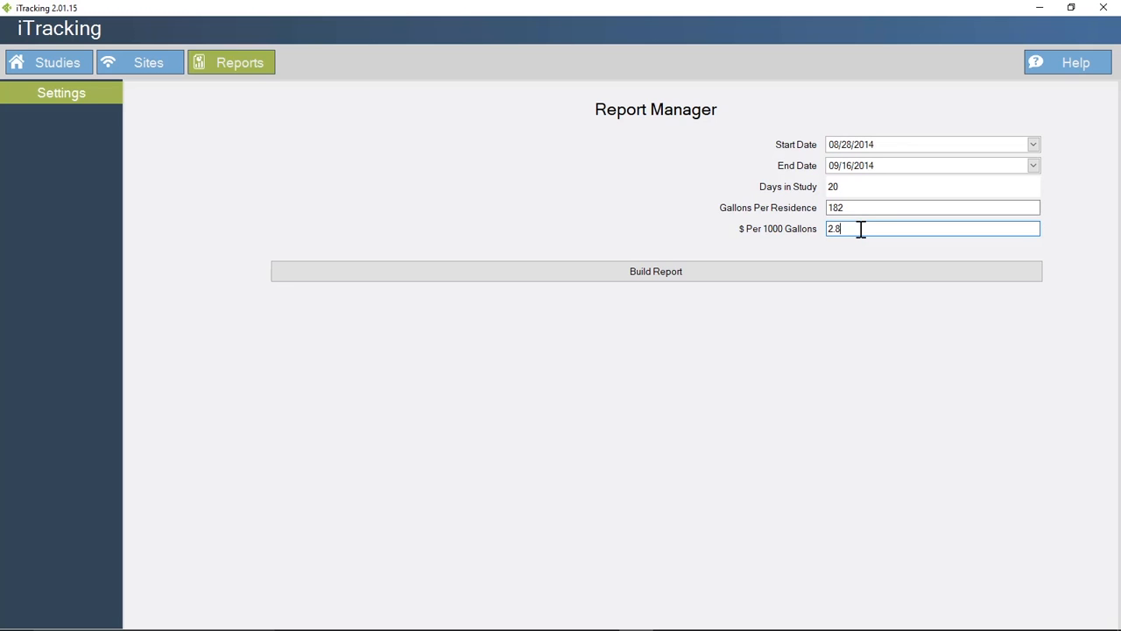
click(641, 275)
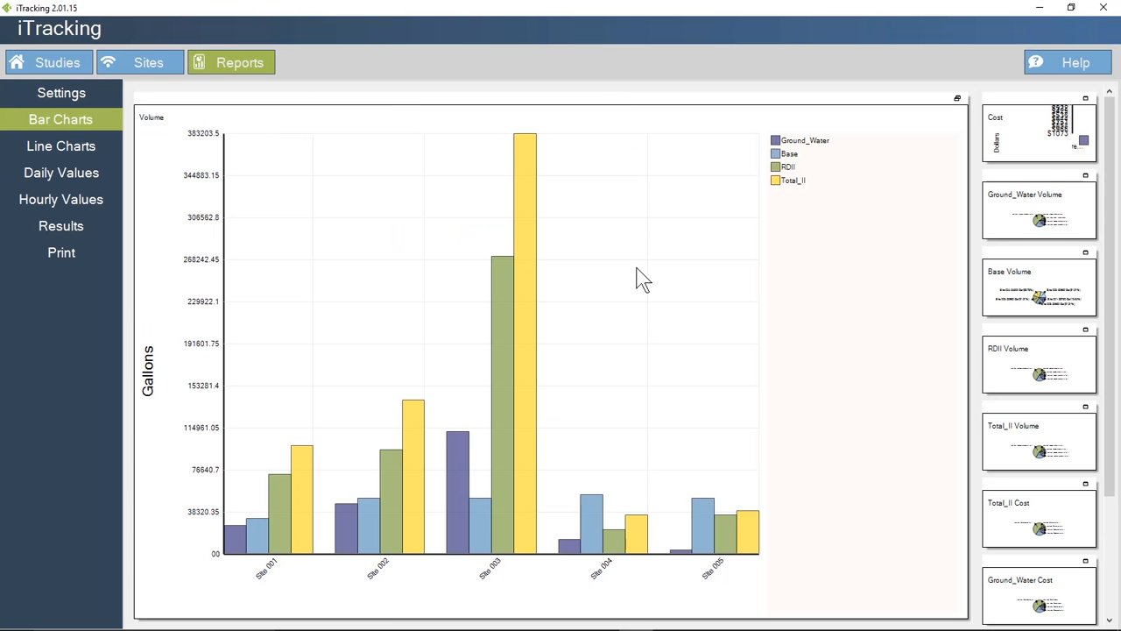
Step: Inspect the bar values for the sites in the Volume chart and return to the overview of all charts
mouse_move(281, 481)
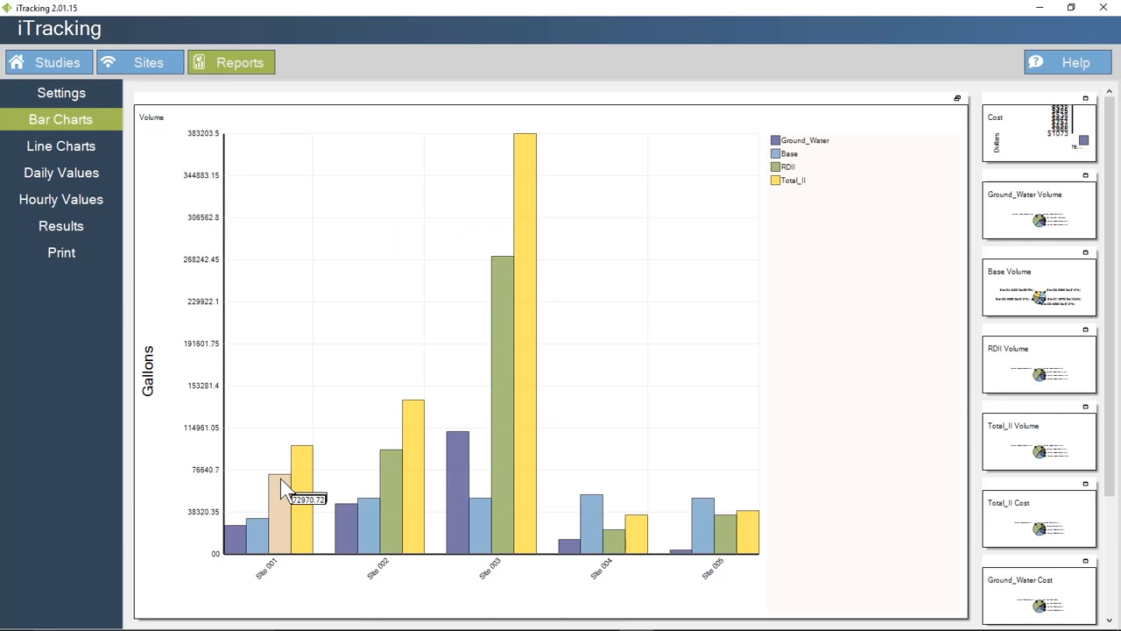
mouse_move(235, 531)
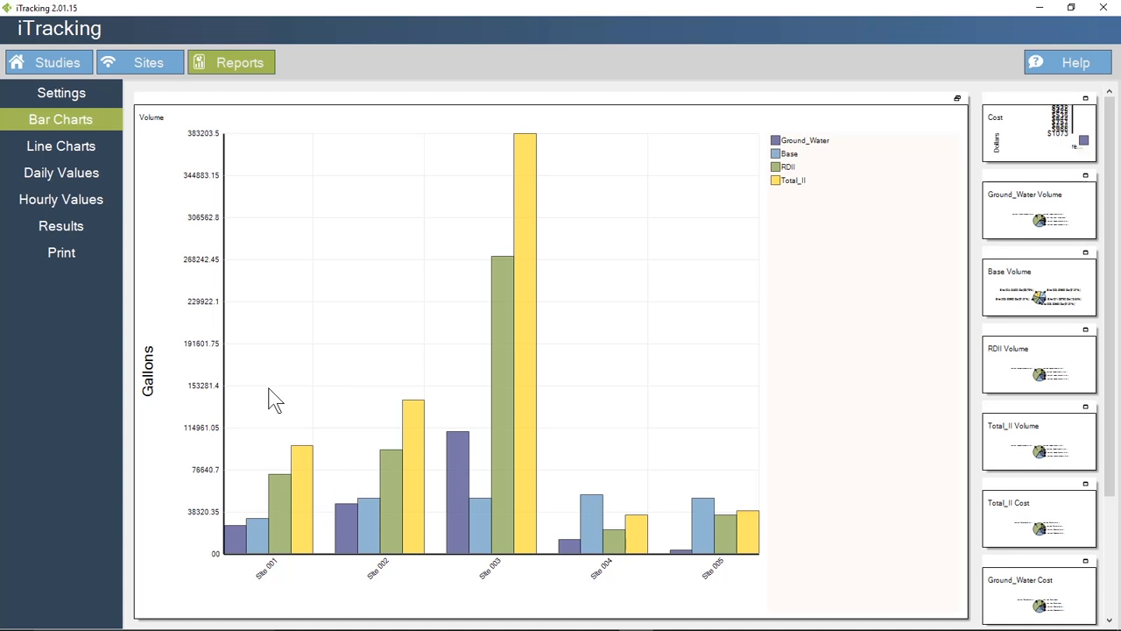
mouse_move(501, 269)
click(958, 98)
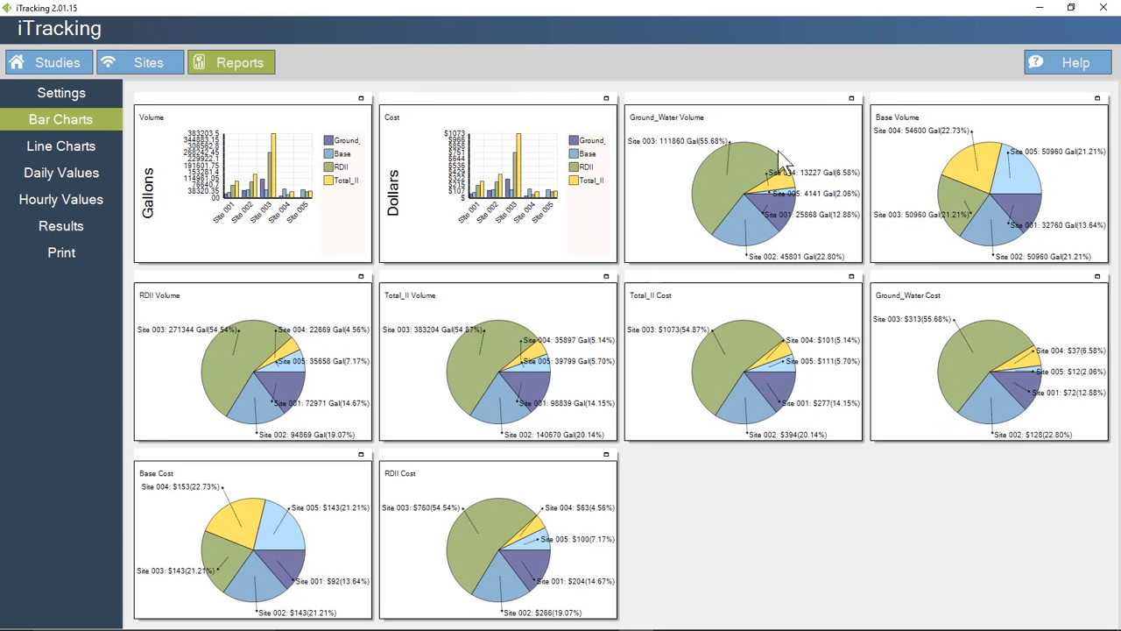
Step: Examine the Volume, RDII Cost, RDII Volume and Total_II Cost charts enlarged, and return to the overview of all charts
click(607, 99)
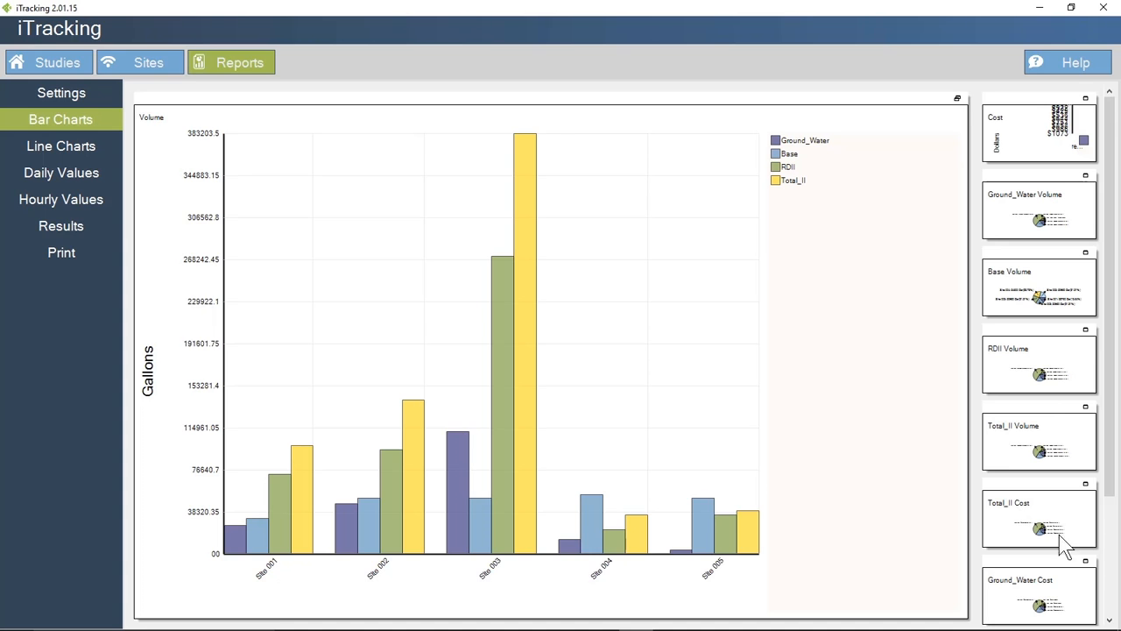
click(1110, 621)
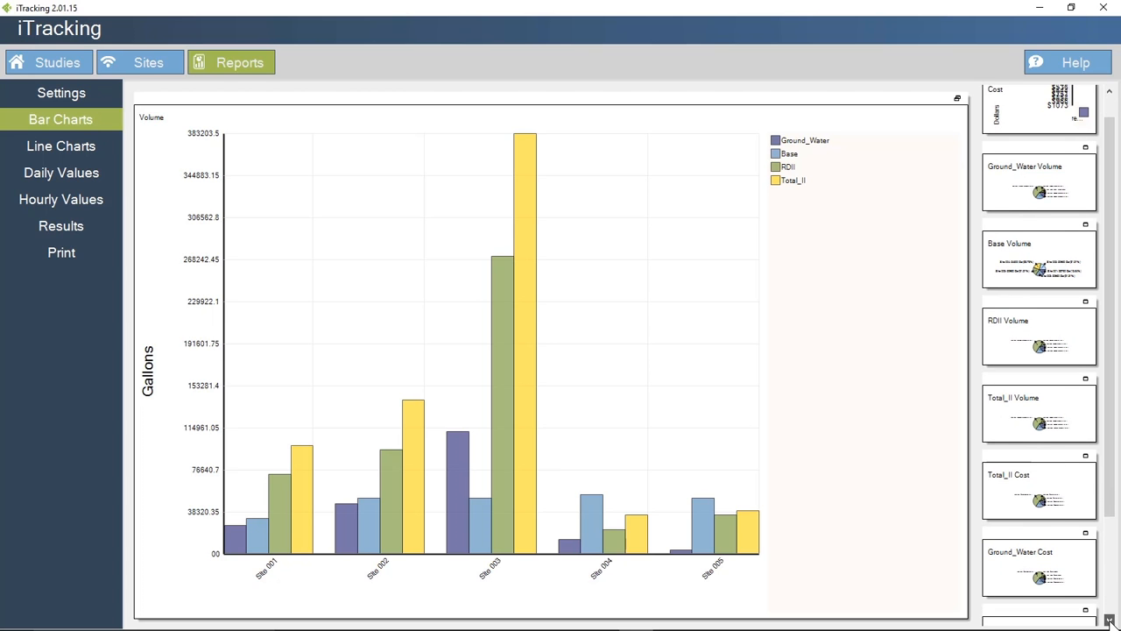
drag(1109, 517, 1109, 617)
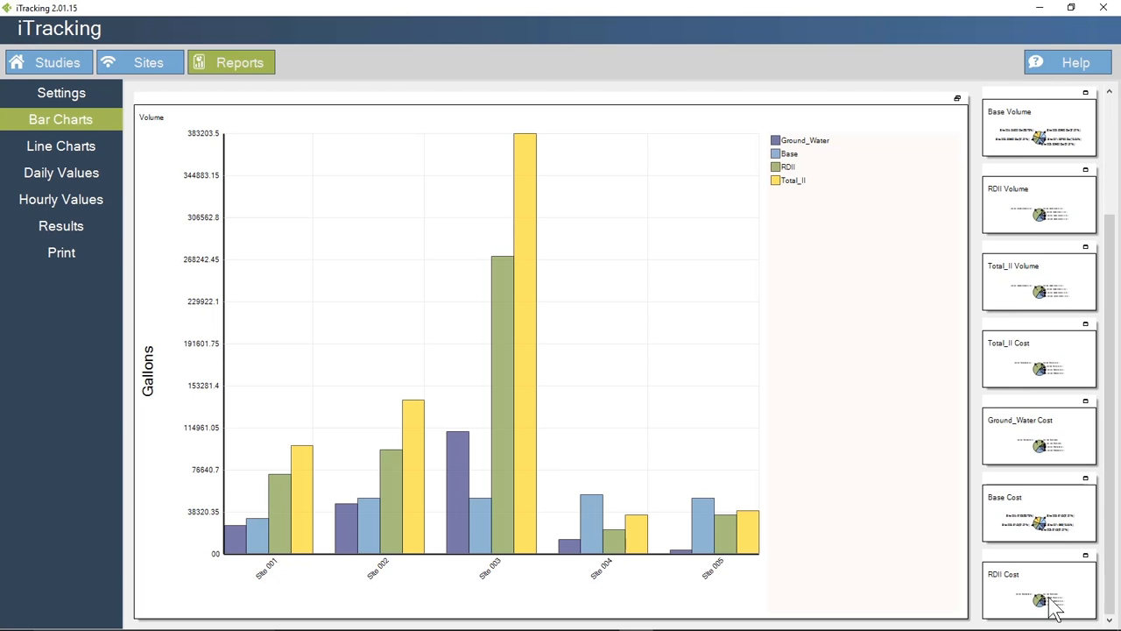
click(1087, 557)
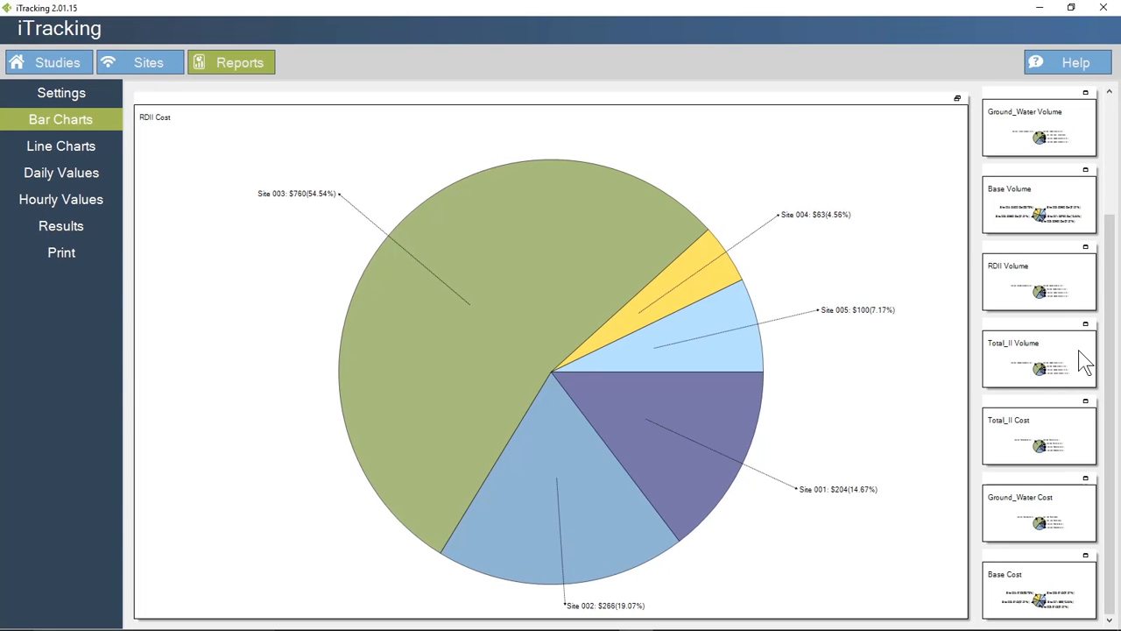
click(1085, 249)
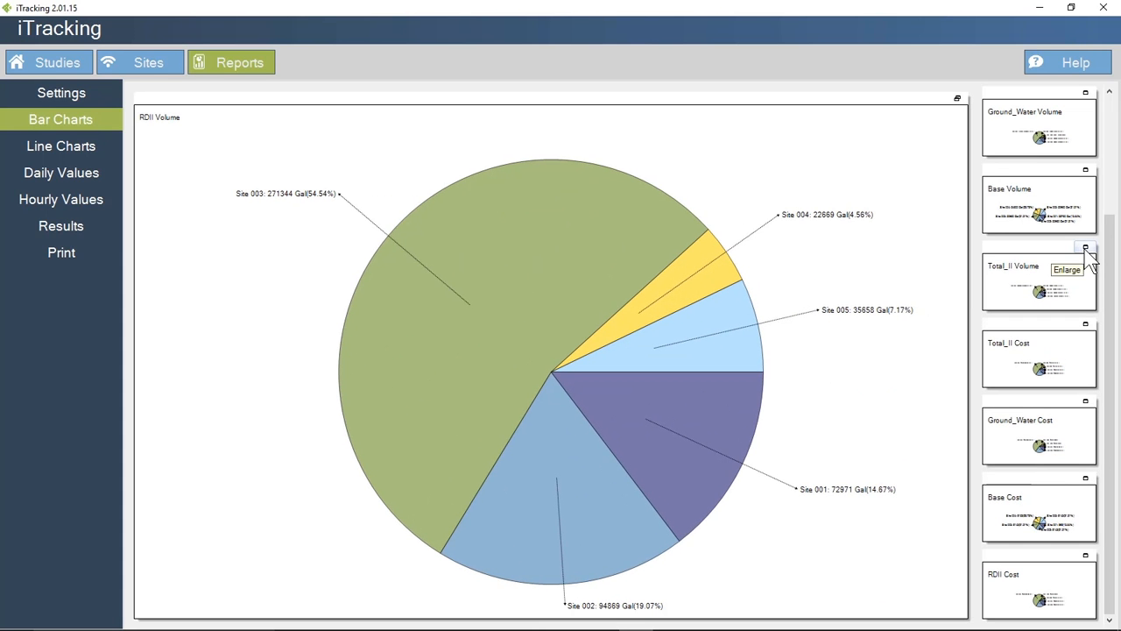
click(1085, 324)
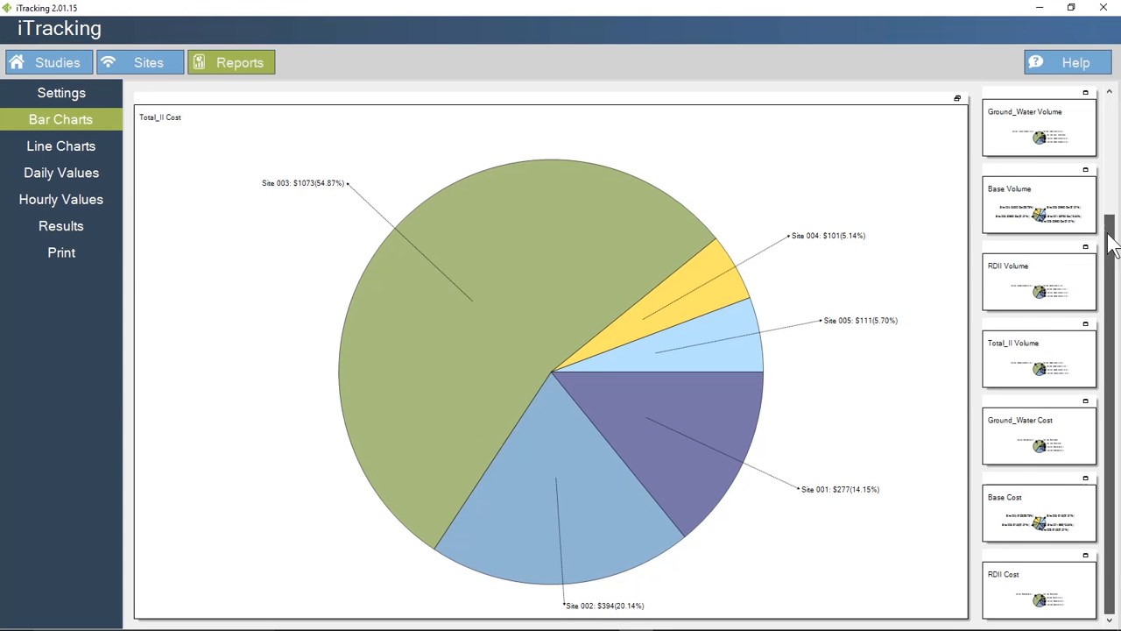
drag(1111, 242, 1109, 122)
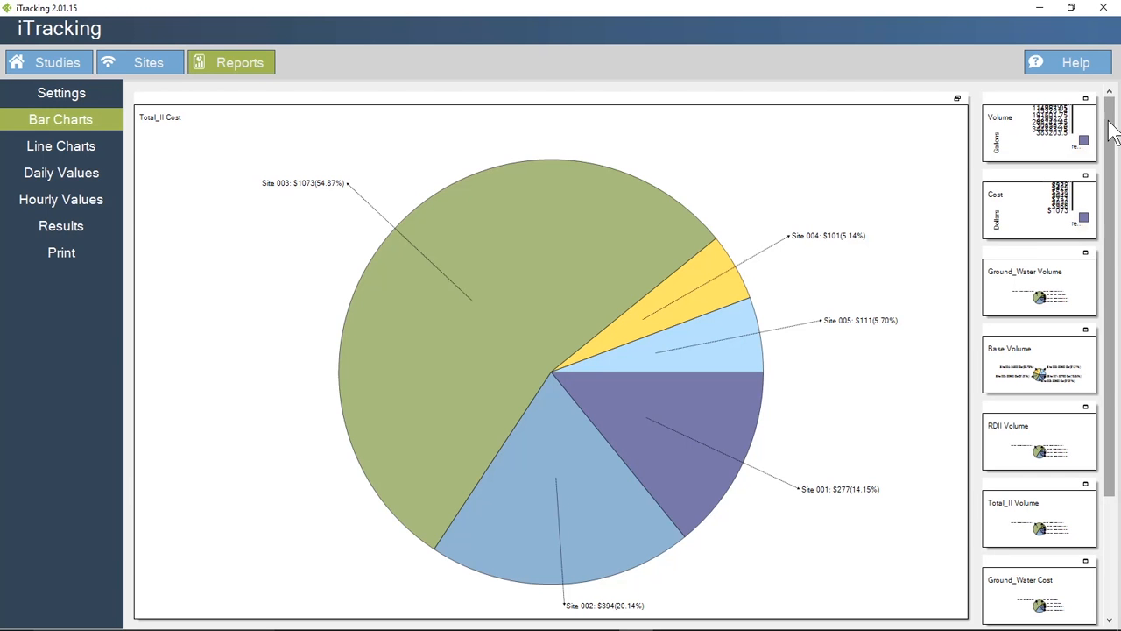
click(957, 98)
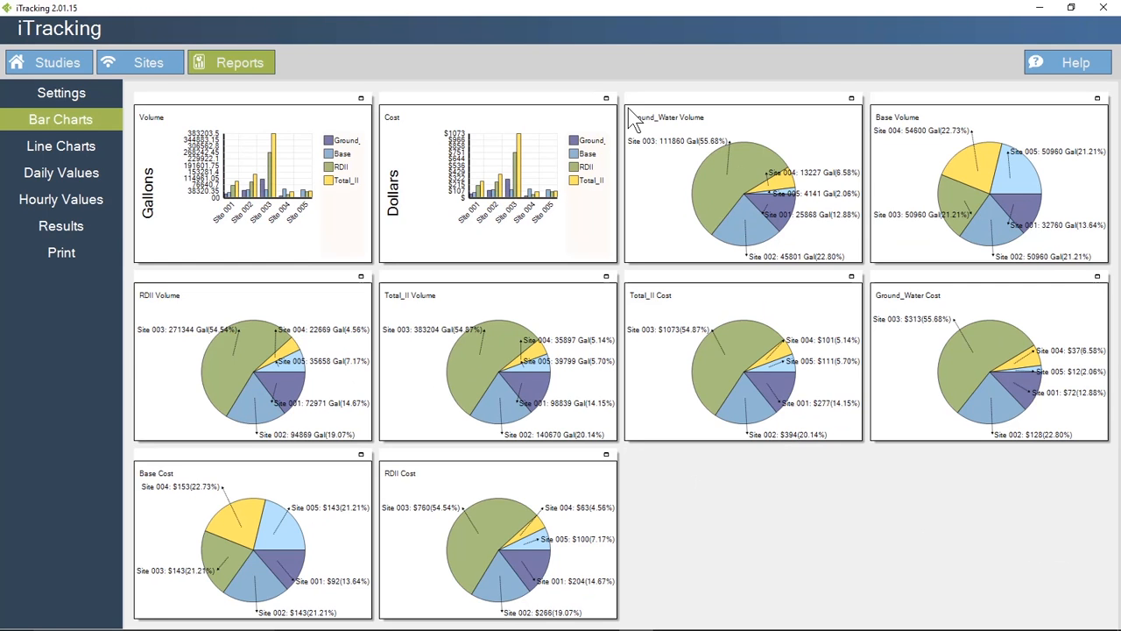
Step: Look through the level, volumetric change and flow line charts of the sites
click(62, 143)
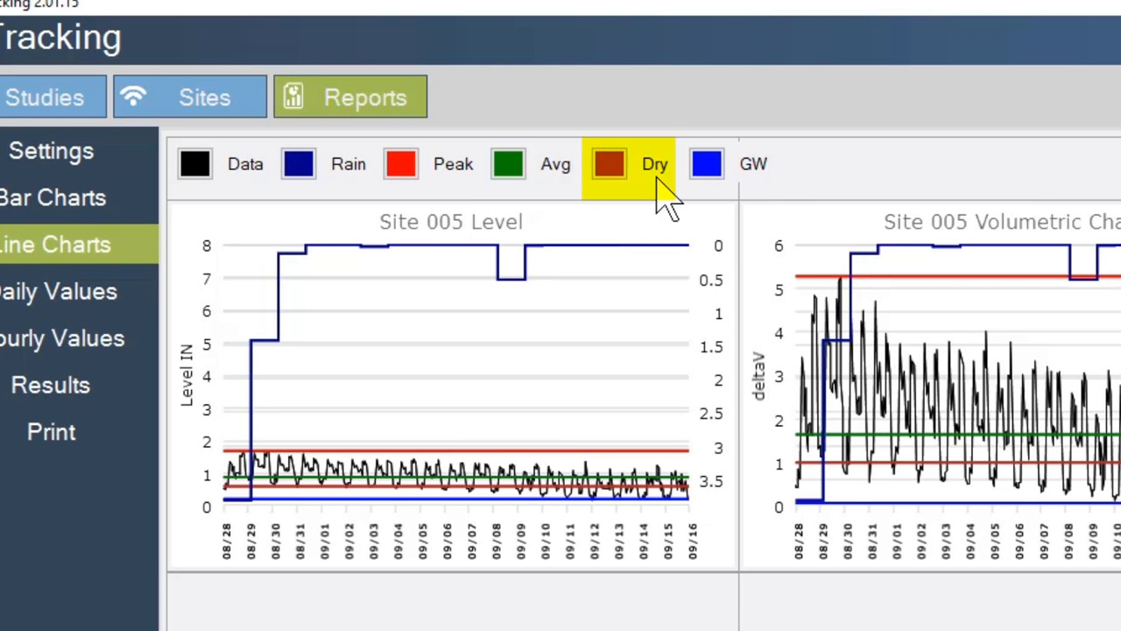
click(759, 202)
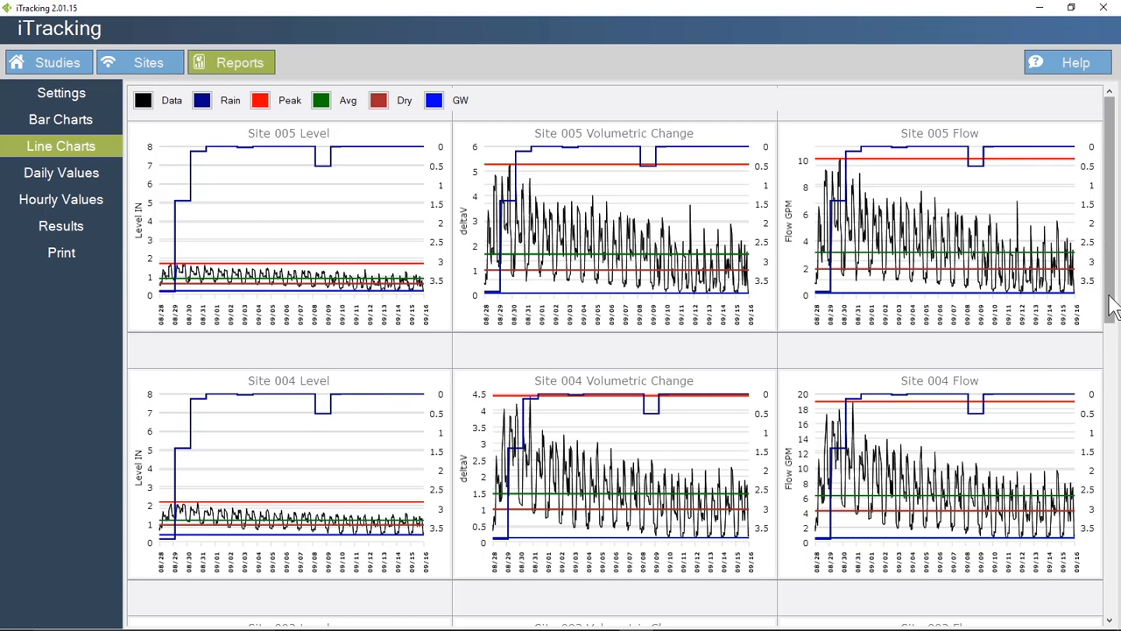
drag(1110, 302, 1112, 524)
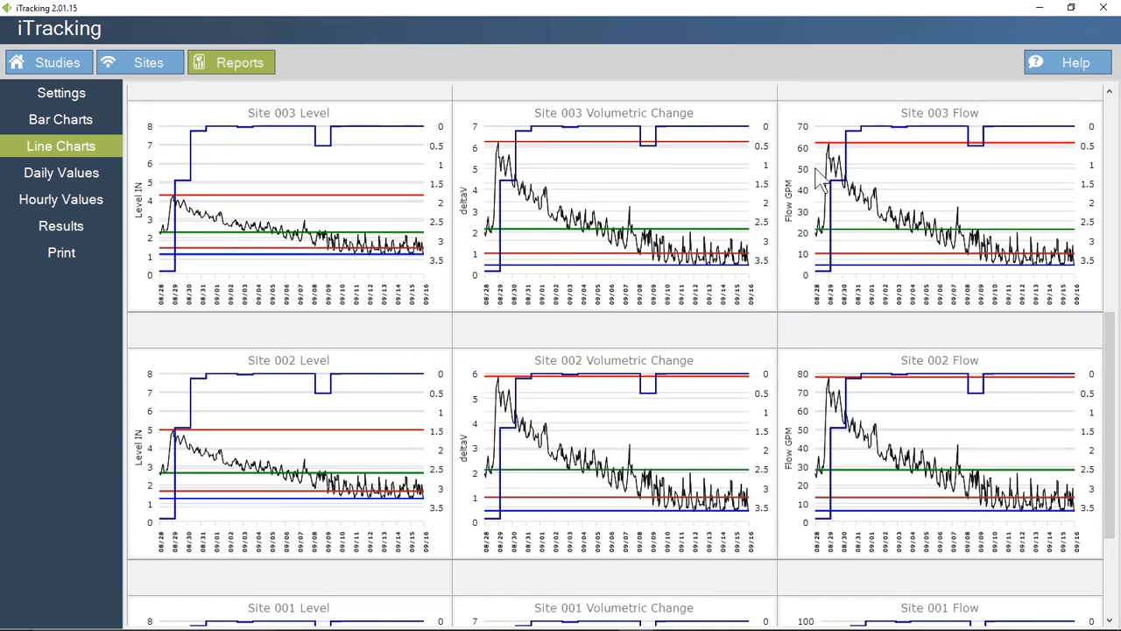
scroll(819, 175, up, 3)
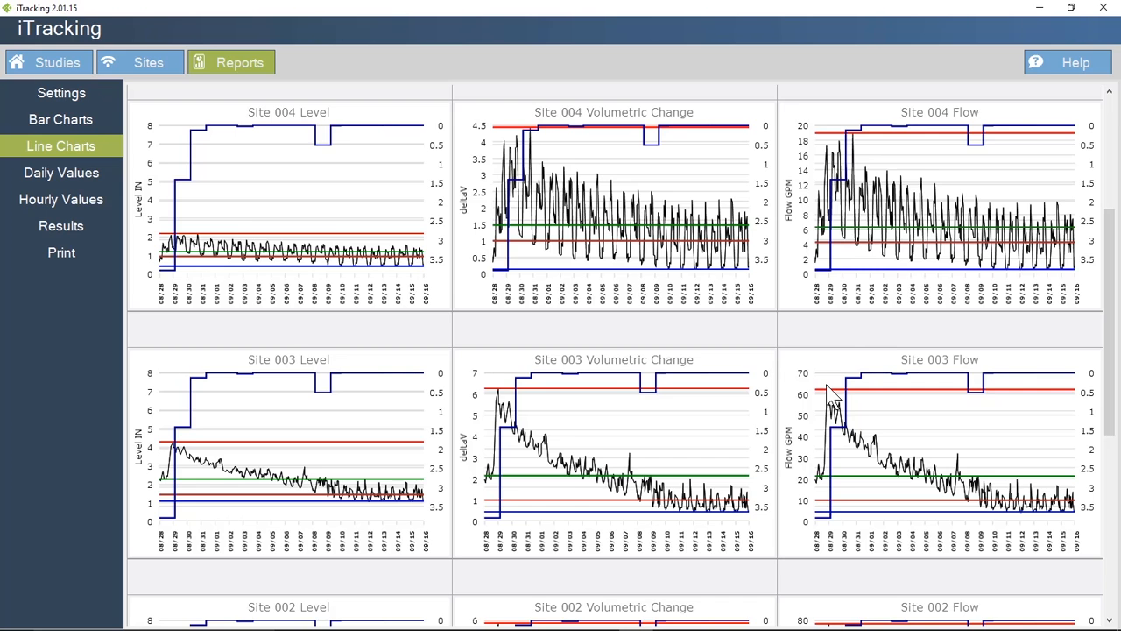
Step: Enlarge the Volume bar chart and inspect the RDII and Total_II bars of Sites 002 and 003
click(62, 119)
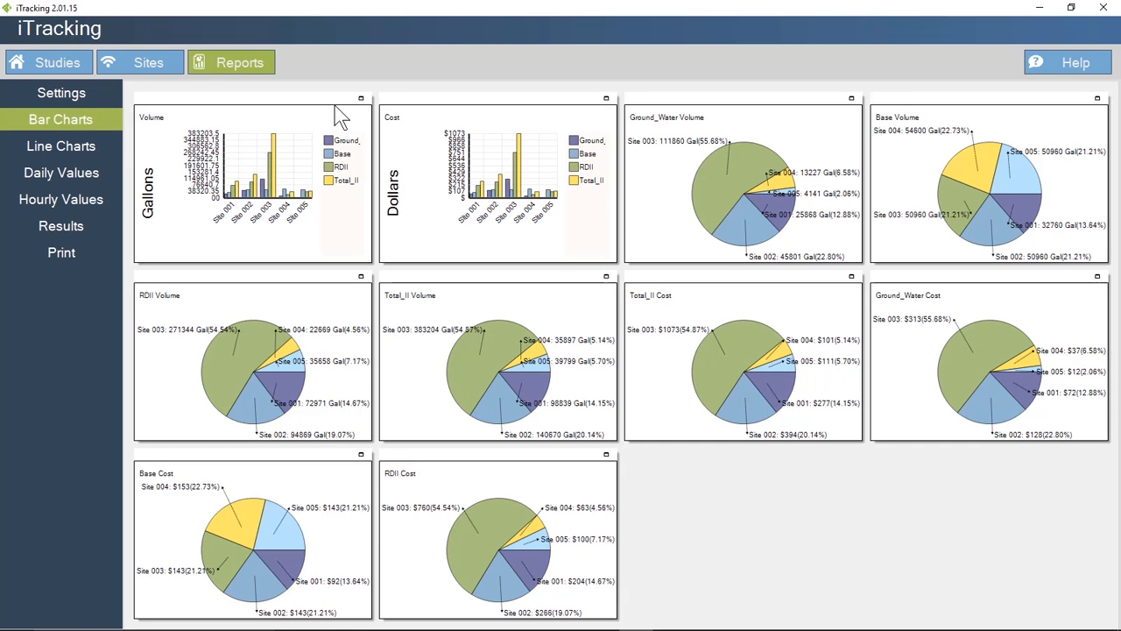
click(360, 99)
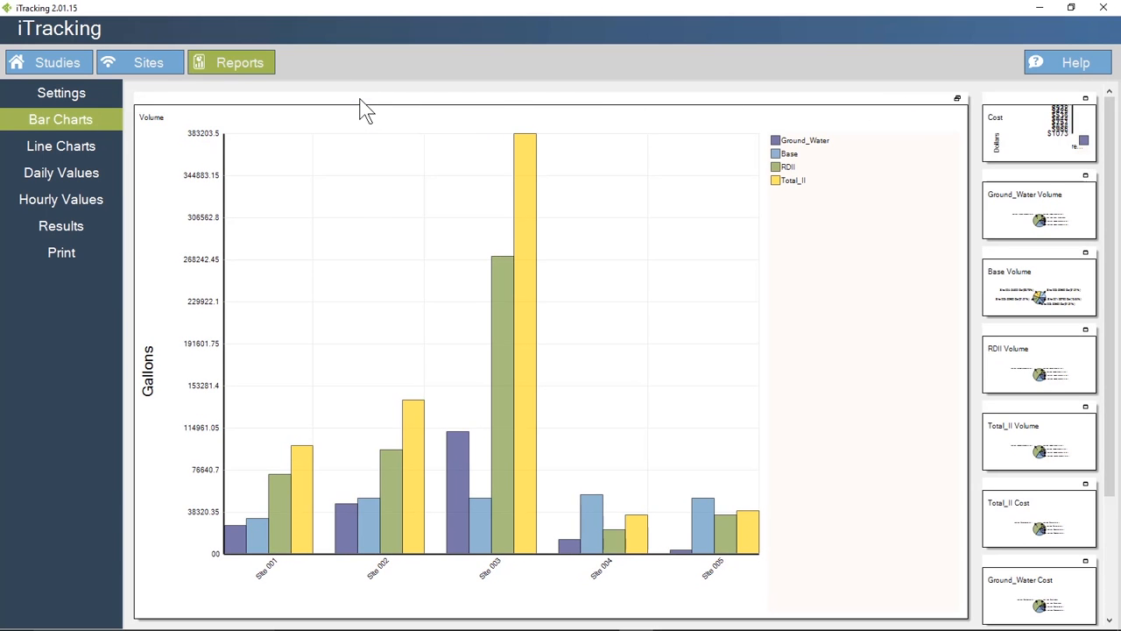
mouse_move(392, 461)
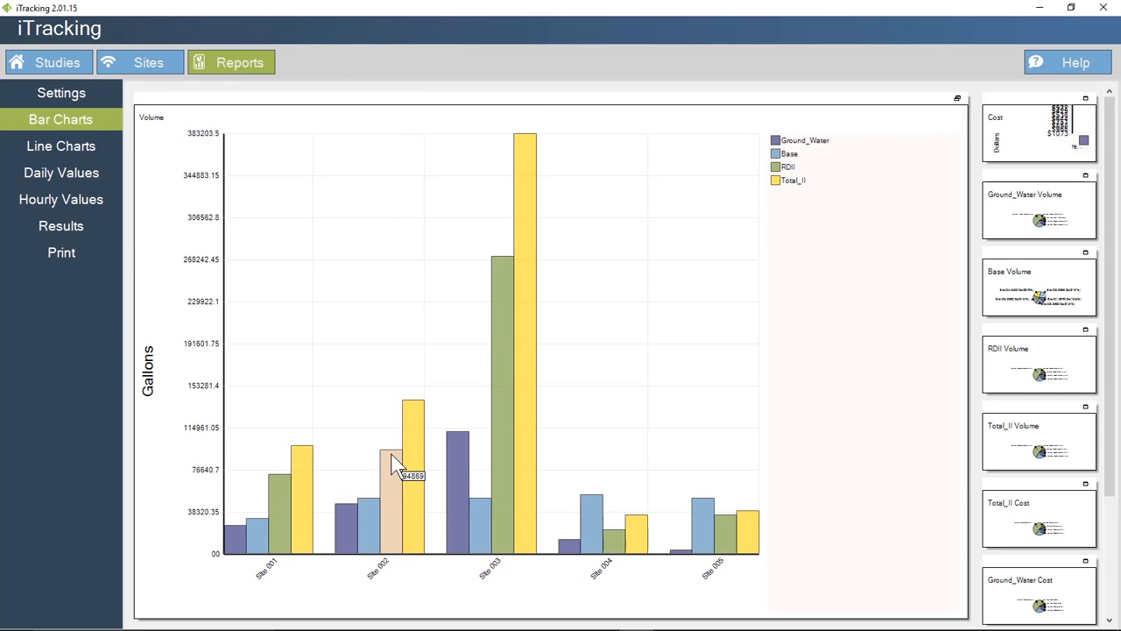
mouse_move(409, 436)
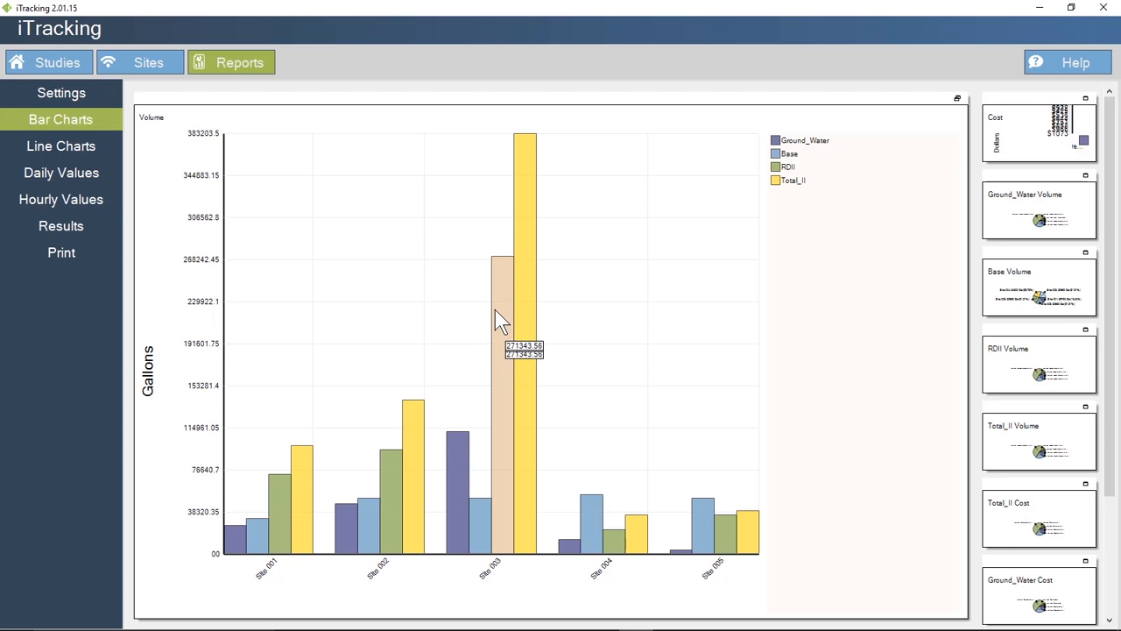
mouse_move(527, 291)
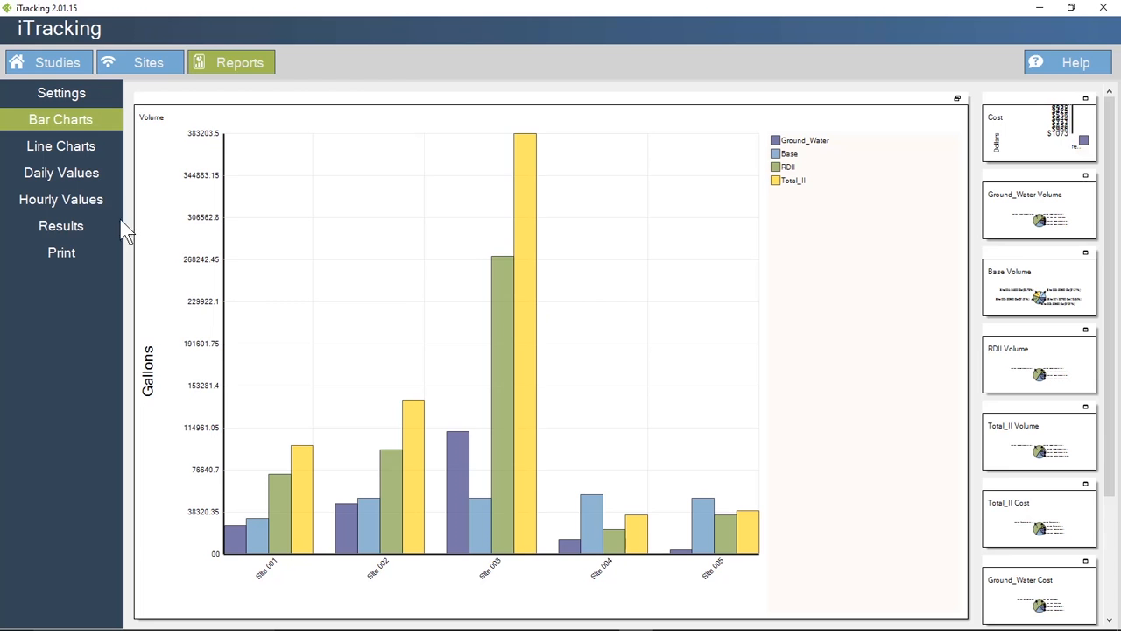
Step: Review the results tables and generate the printable PDF of the sewer report, viewing its first page
click(79, 225)
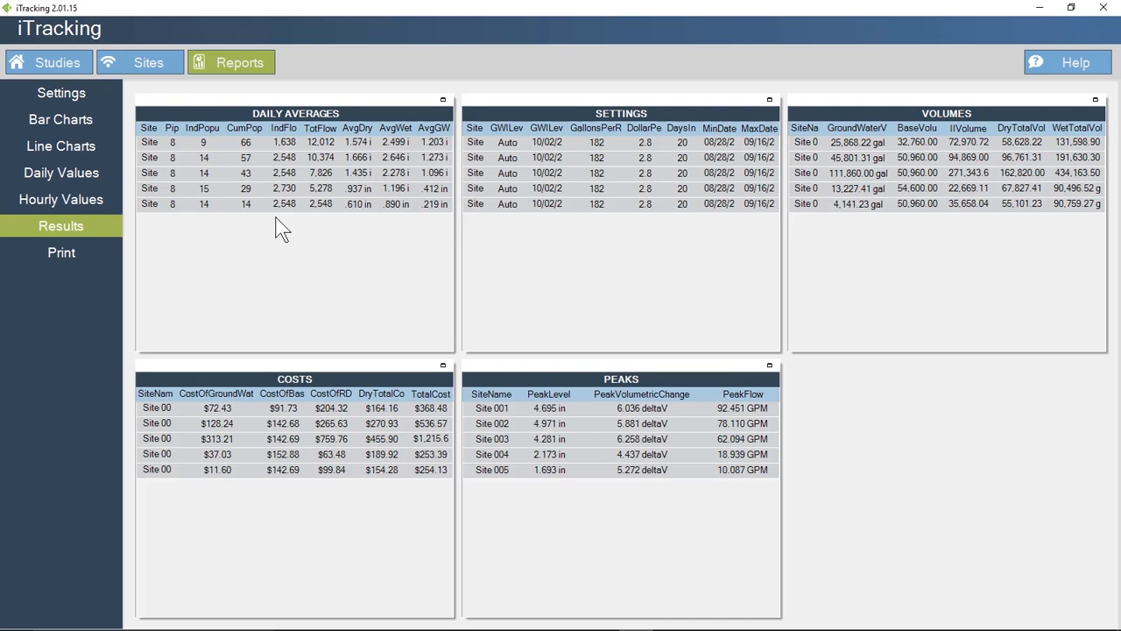
click(50, 261)
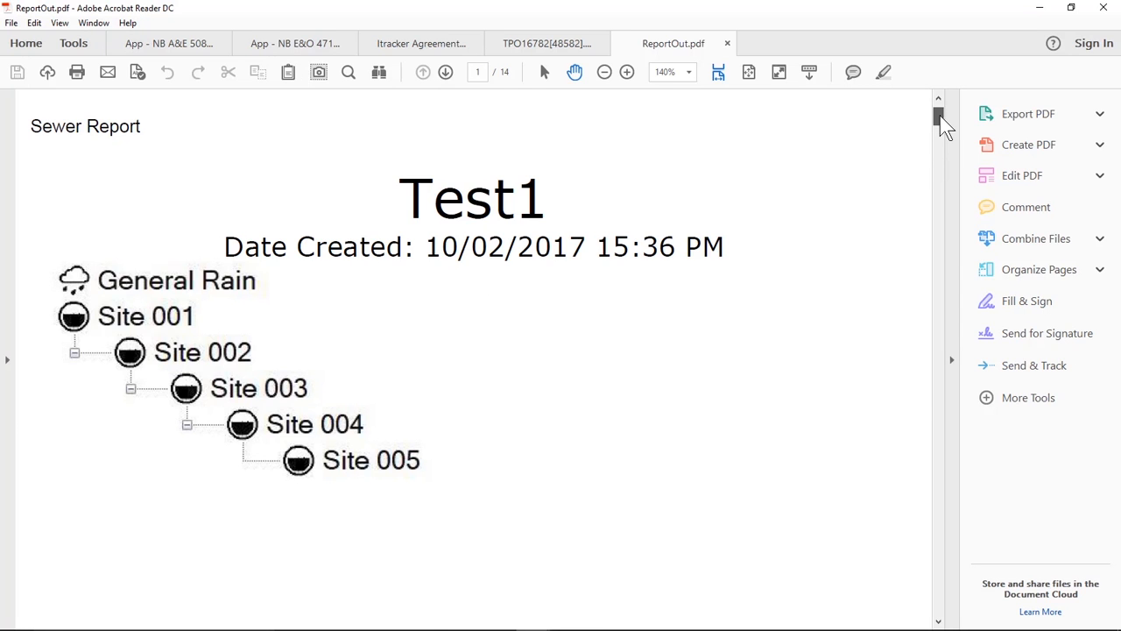
mouse_move(941, 120)
mouse_down()
mouse_move(955, 200)
mouse_move(950, 580)
mouse_move(948, 359)
mouse_move(964, 203)
mouse_move(944, 107)
mouse_up()
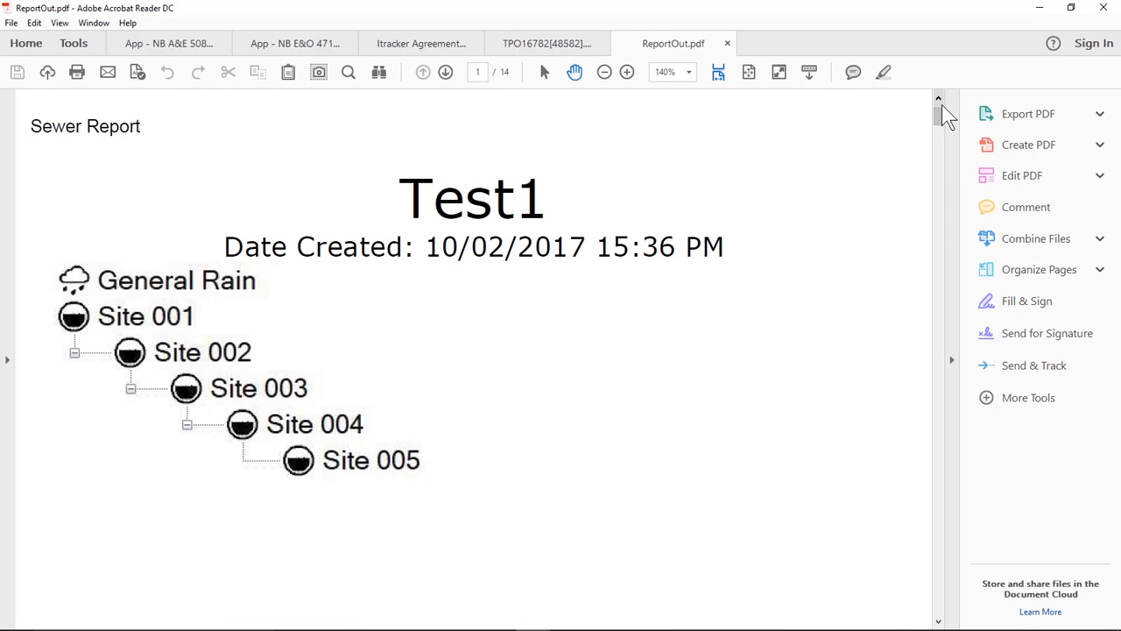